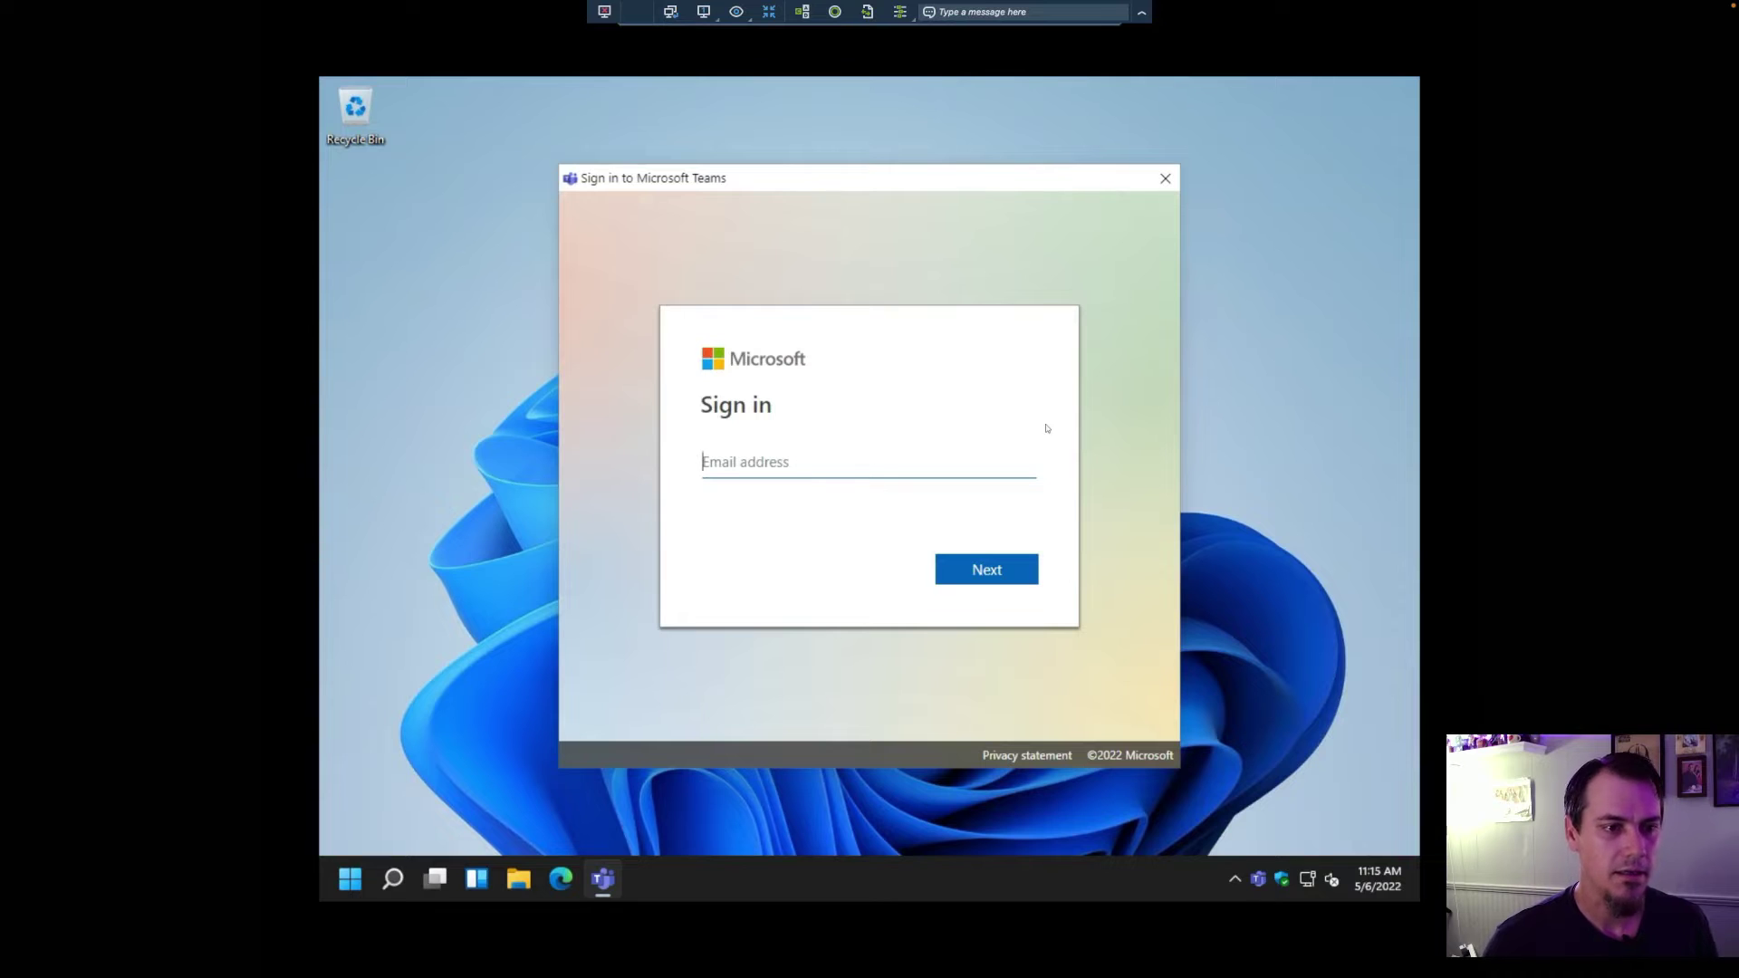
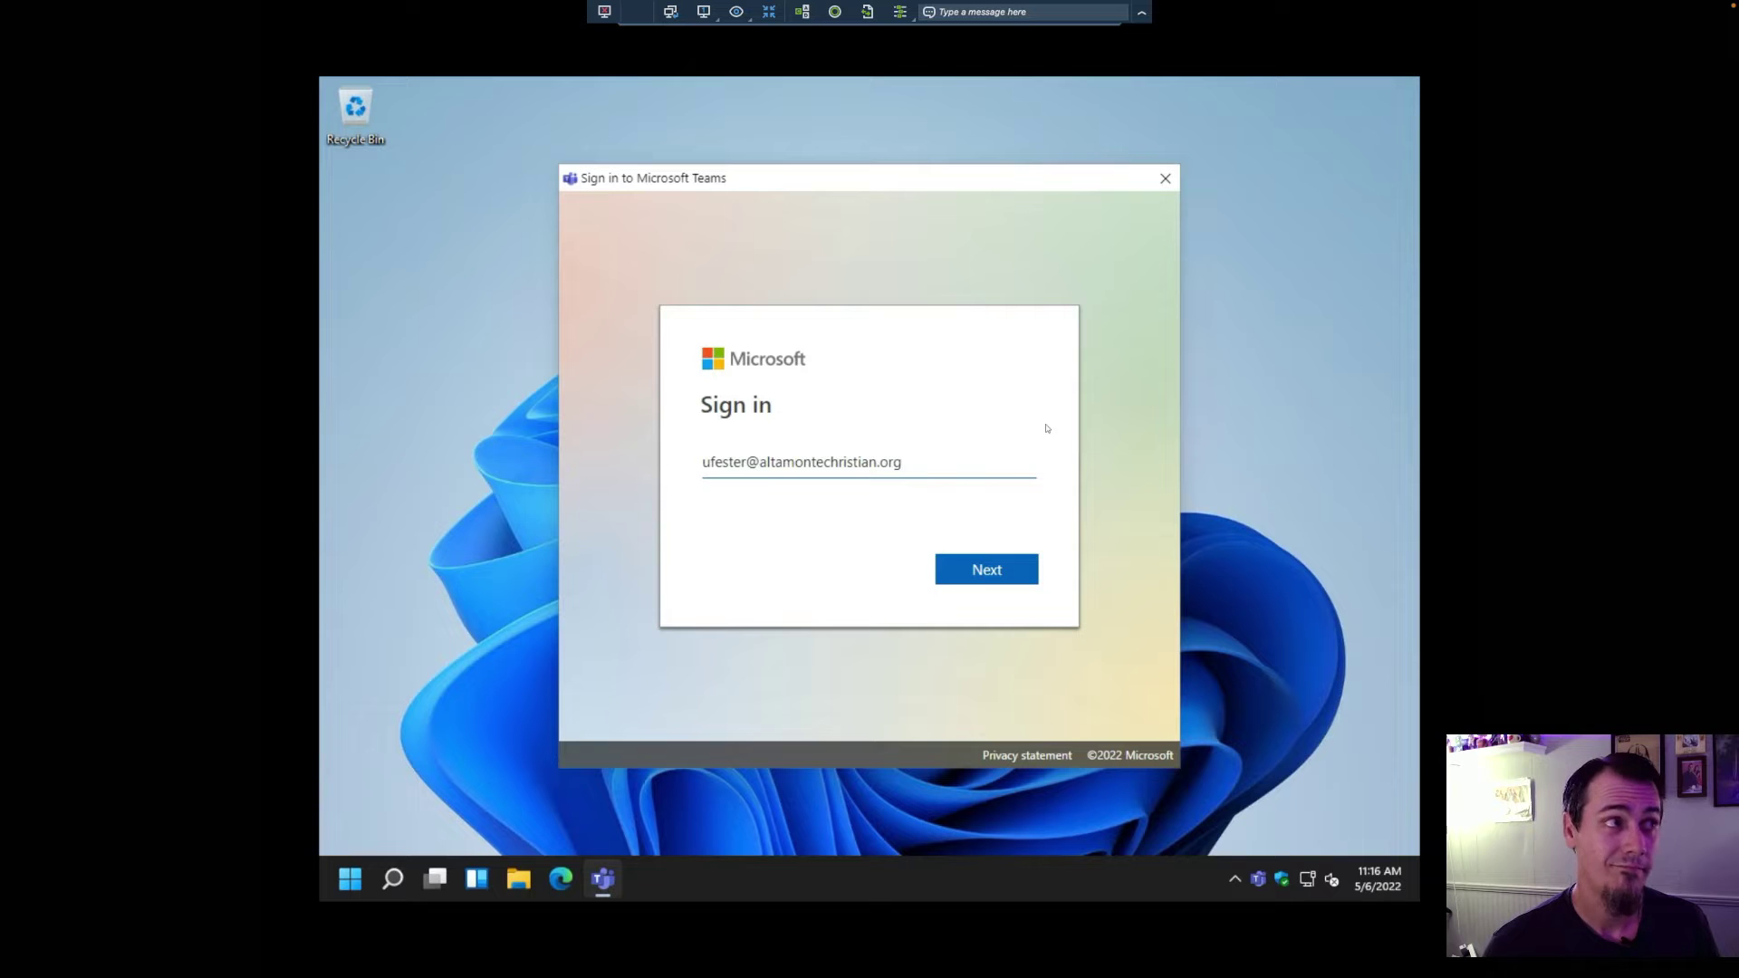
Step: Sign in to Microsoft Teams with the account's e-mail address
{"action": "key", "text": "Return"}
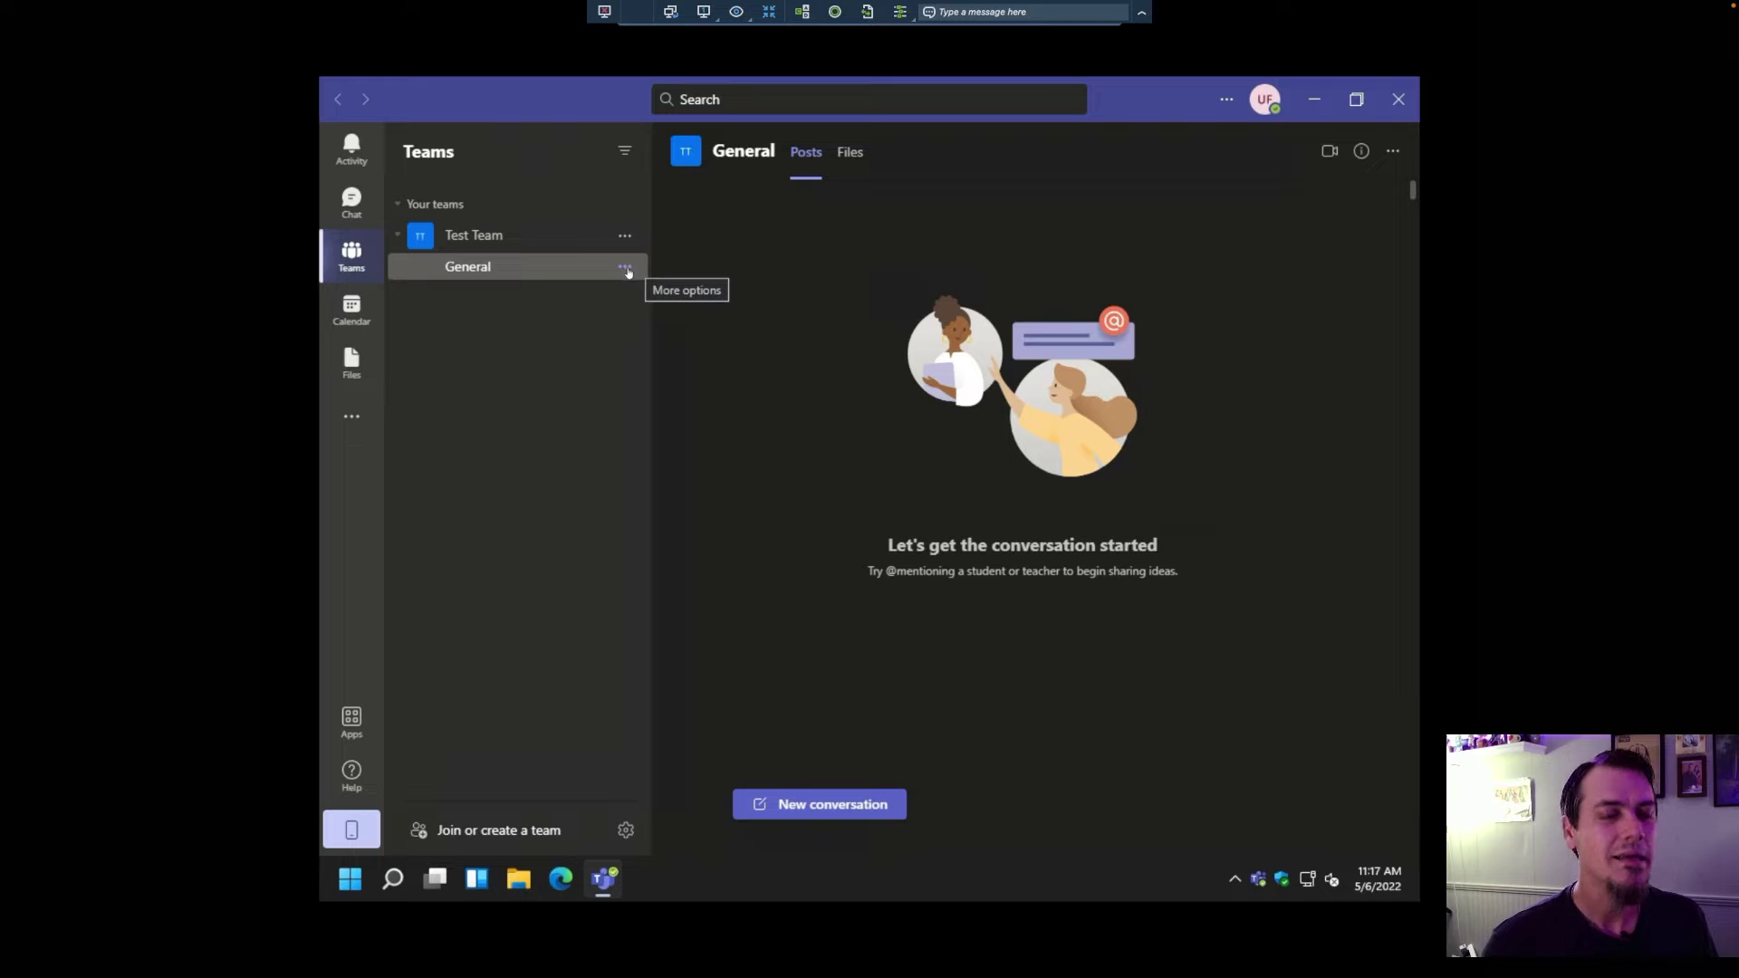
{"action": "left_click", "coordinate": [398, 238]}
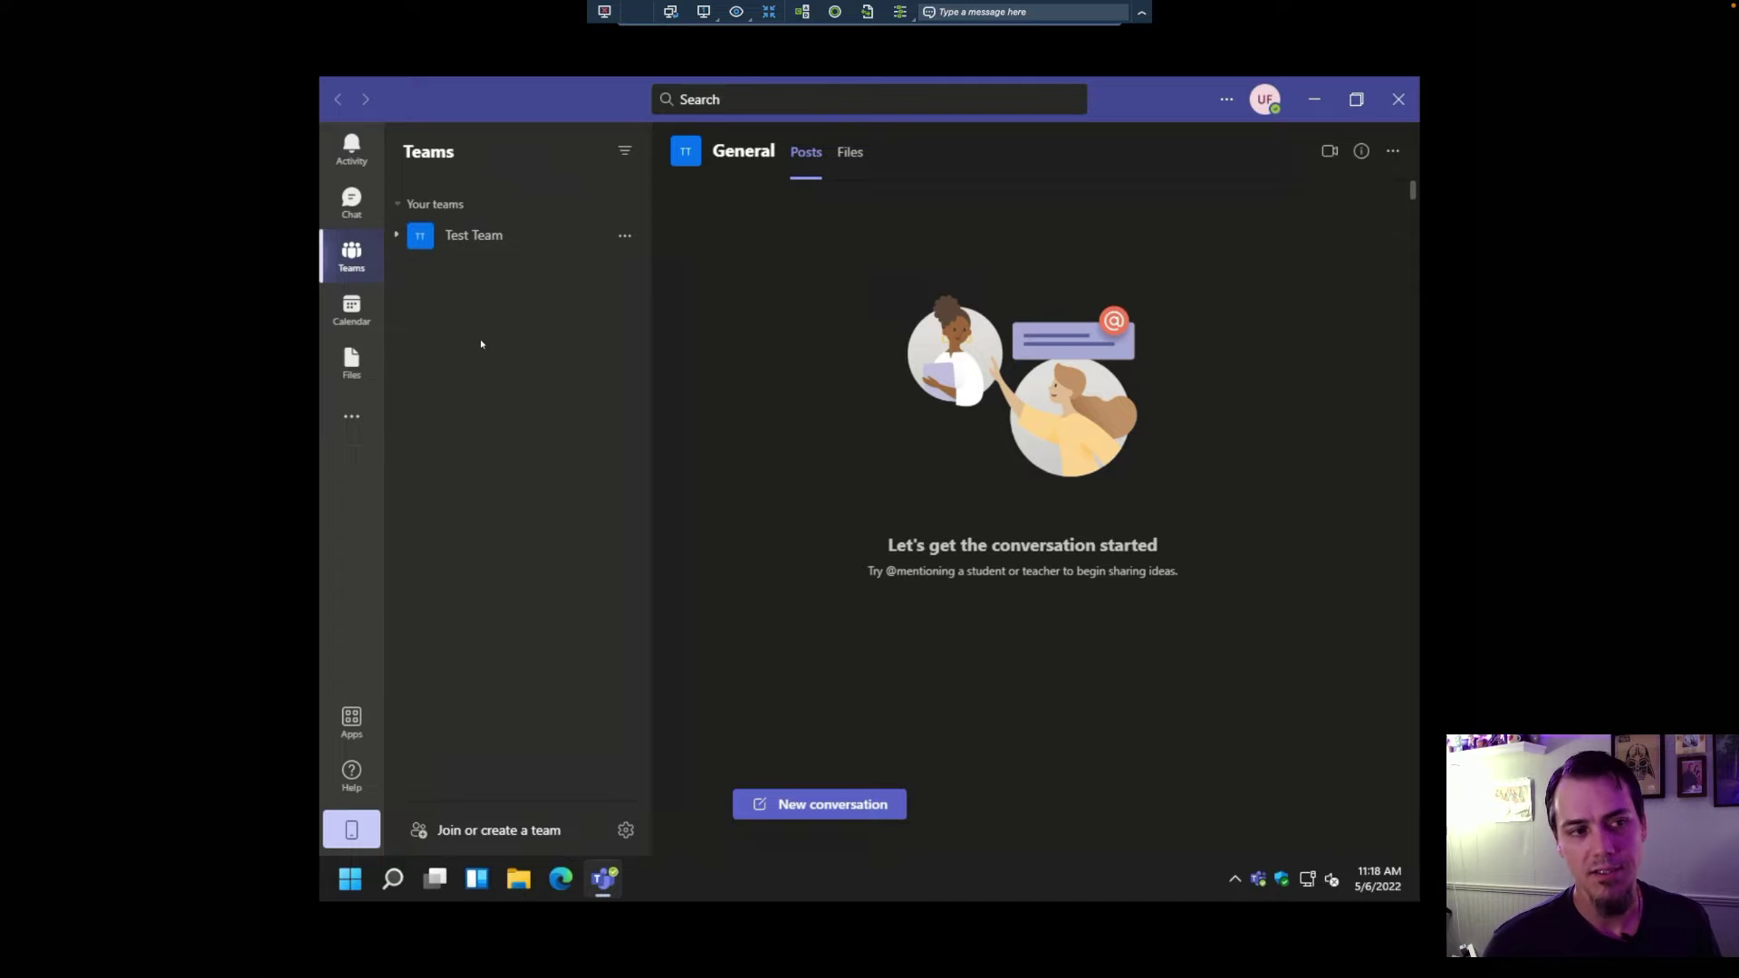
{"action": "left_click", "coordinate": [474, 242]}
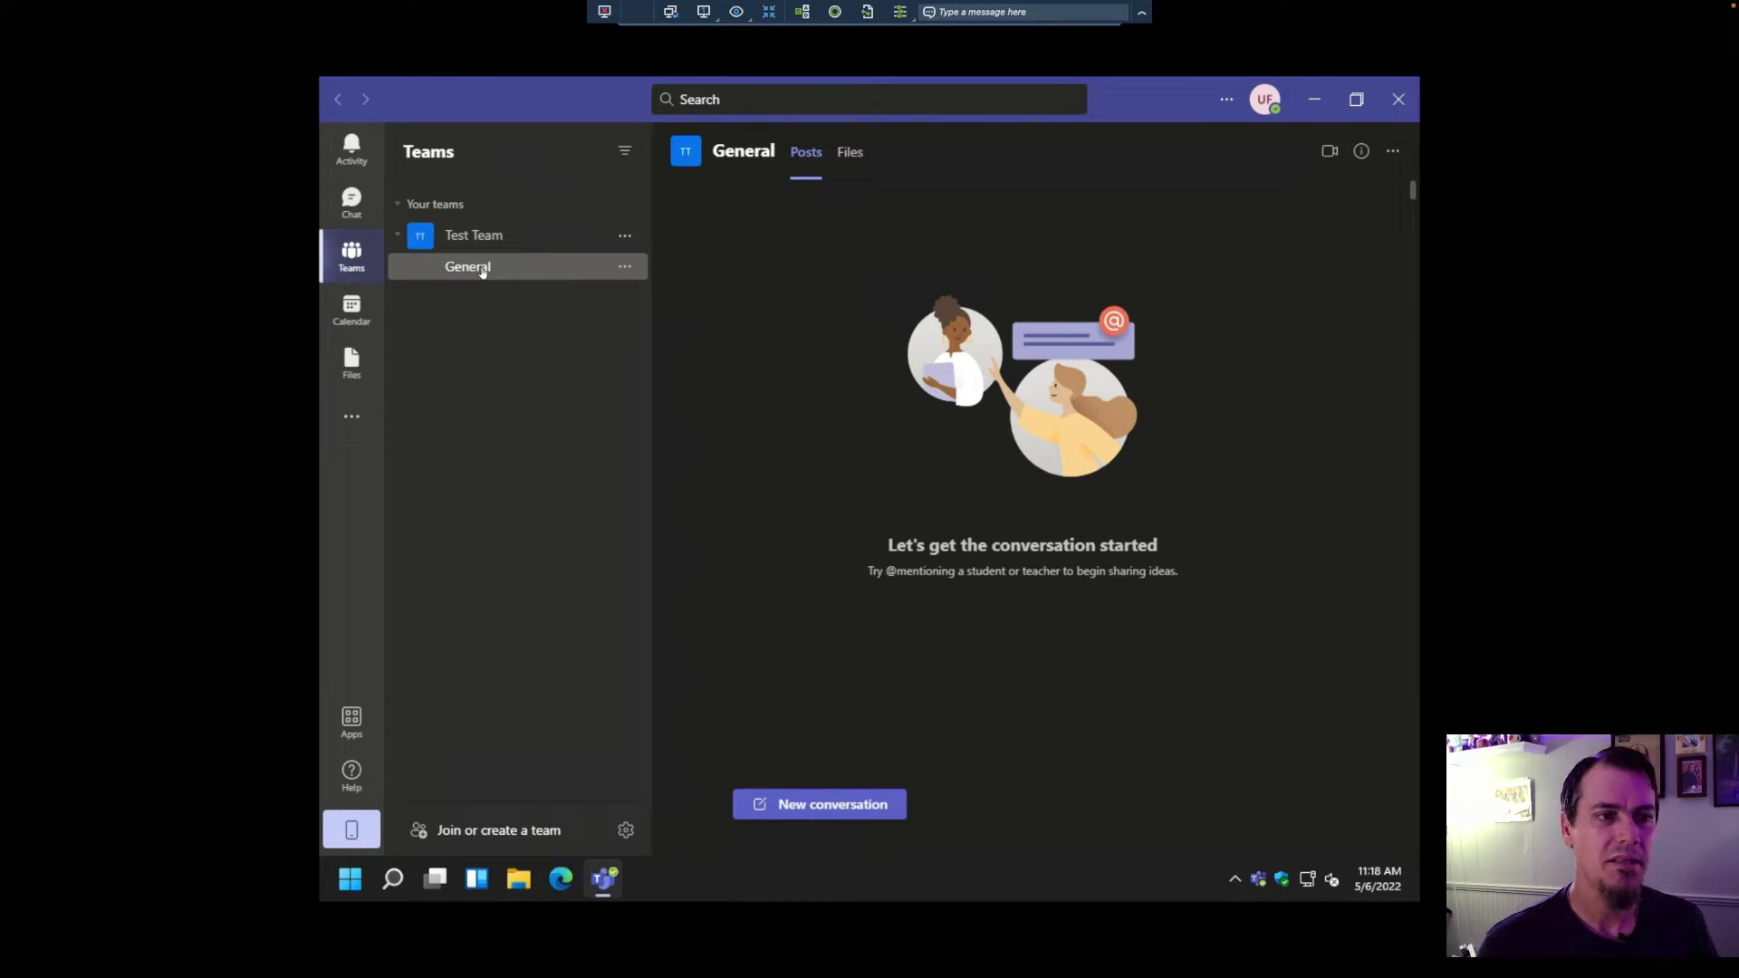
Step: Post 'This is the first posted message' in Test Team's General channel, then switch to the Mac
{"action": "left_click", "coordinate": [819, 804]}
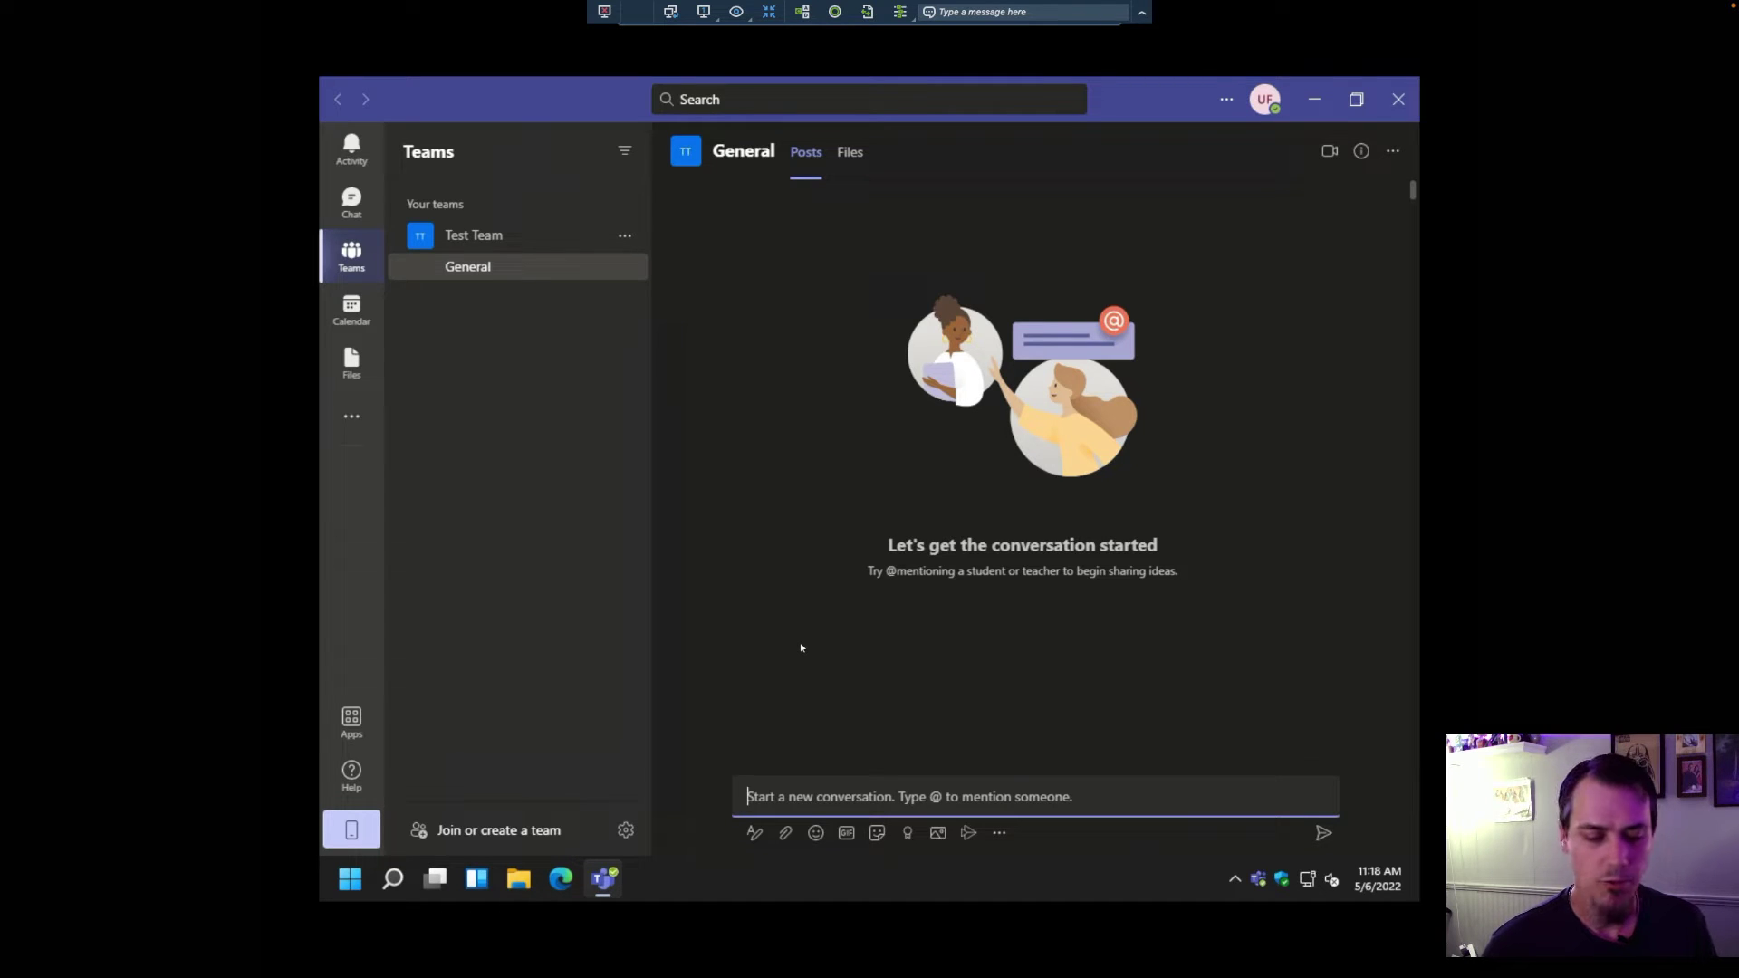
{"action": "type", "text": "This is the fi"}
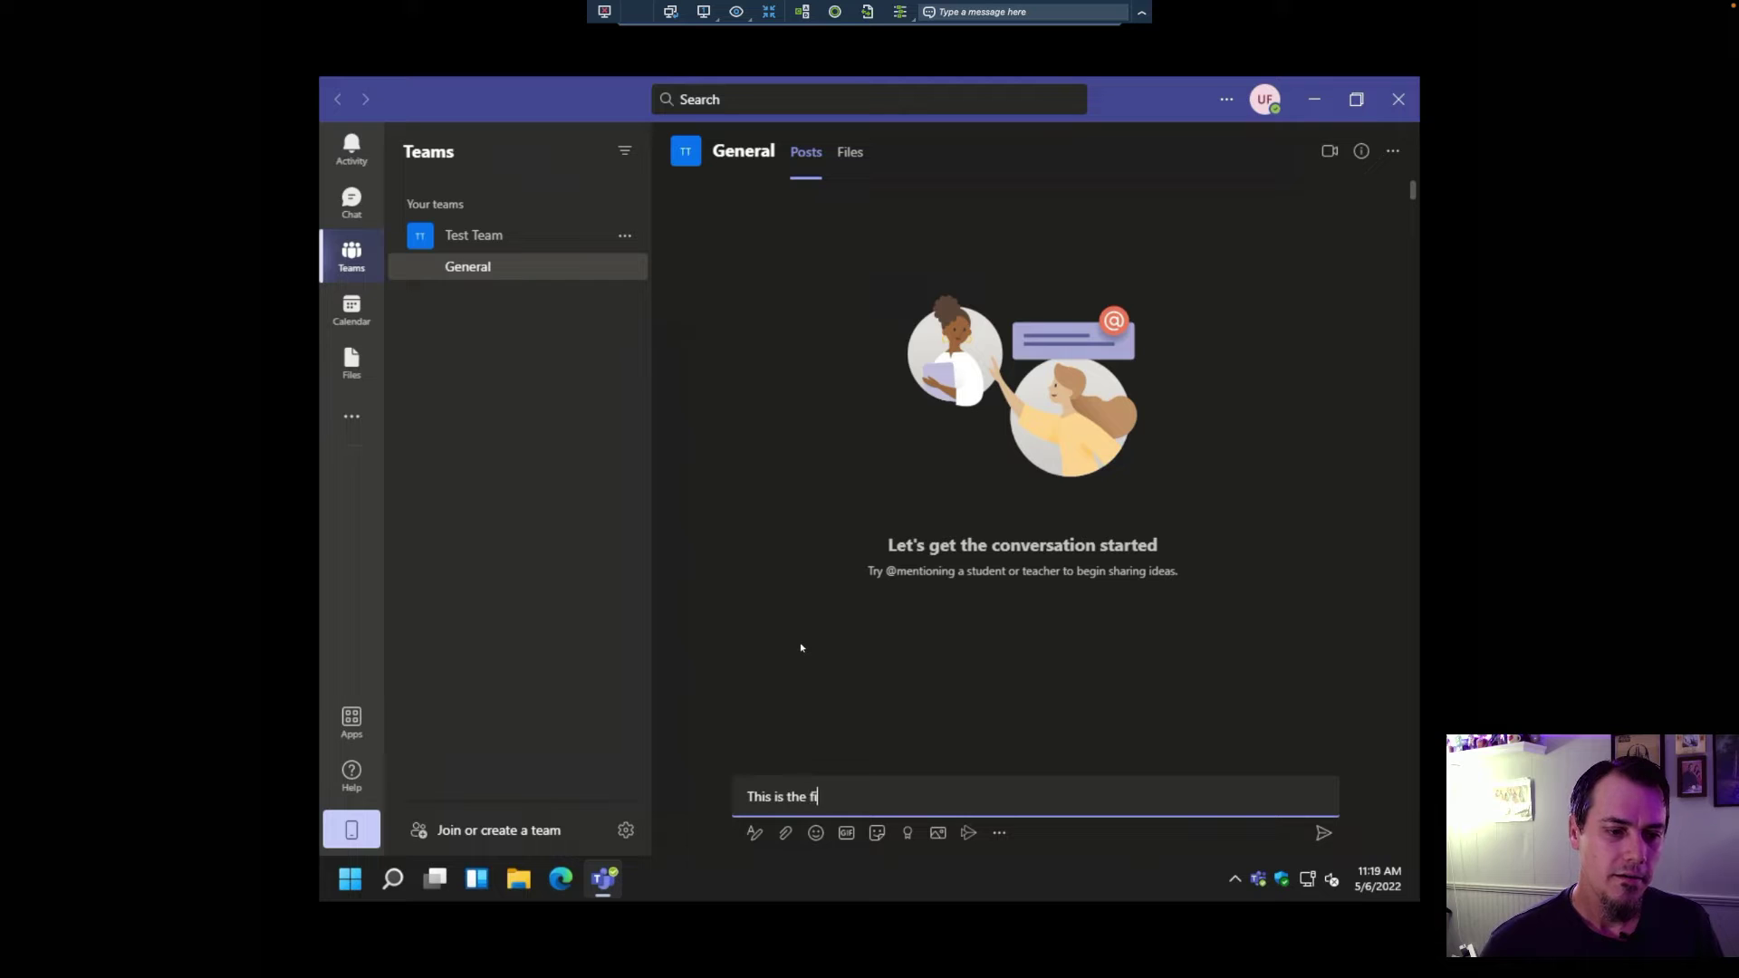
{"action": "type", "text": "rst posted"}
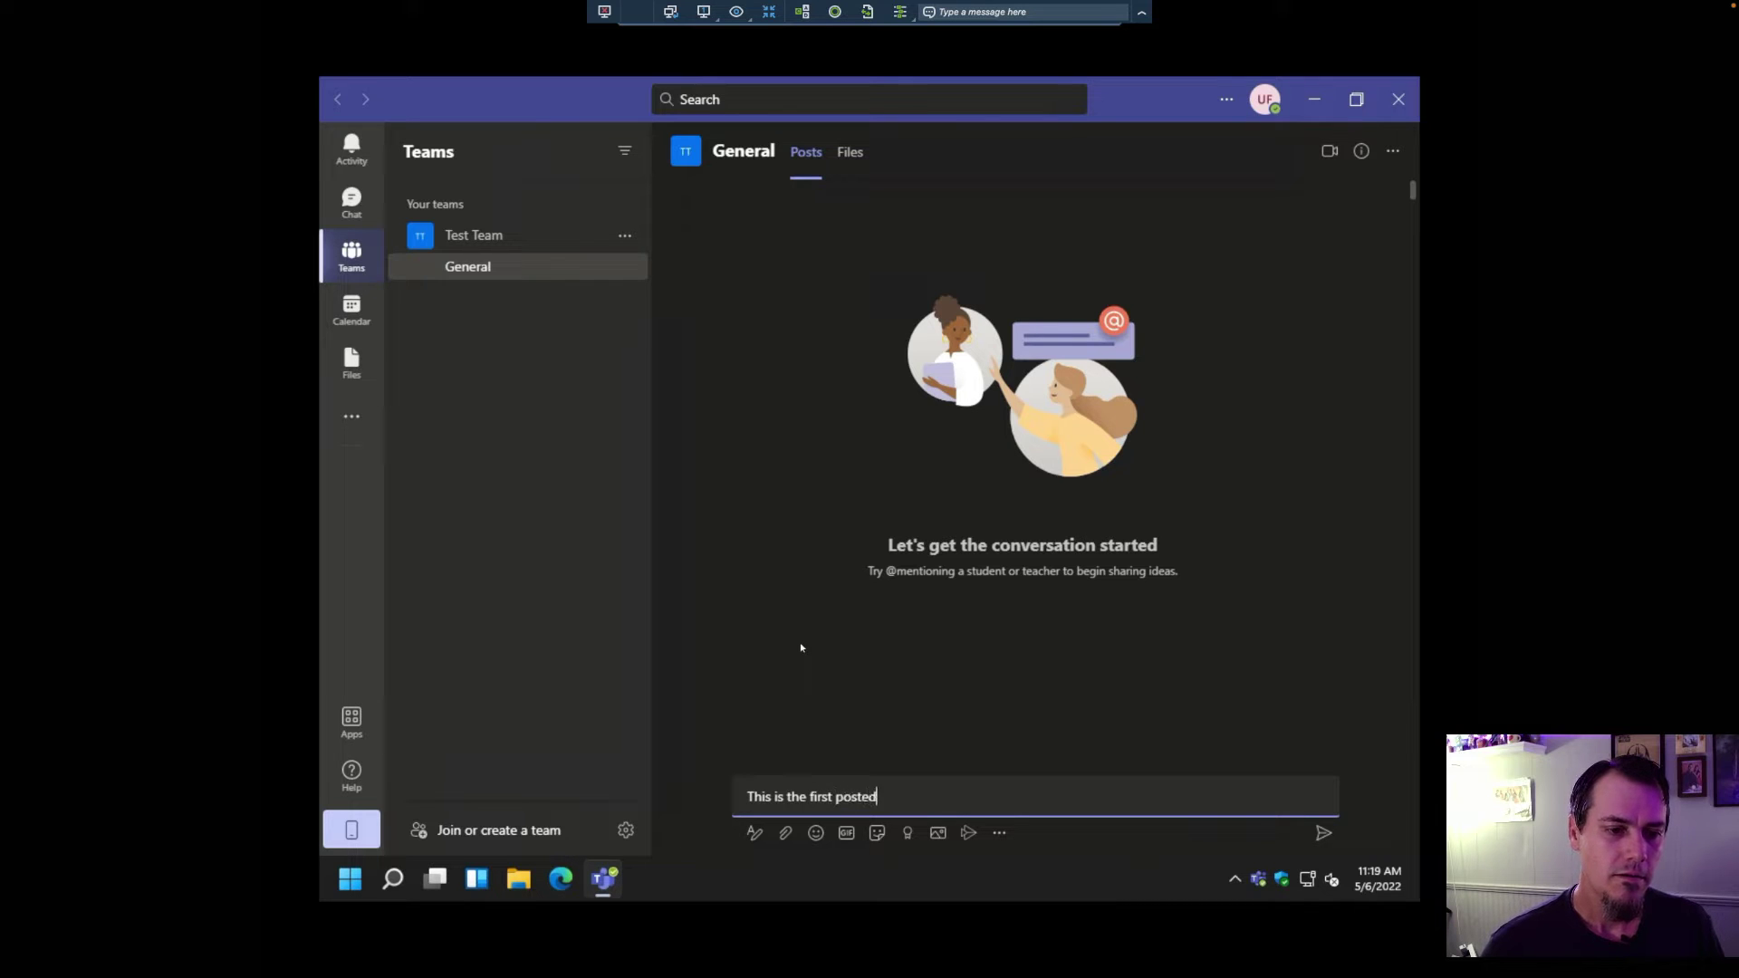
{"action": "type", "text": " messa"}
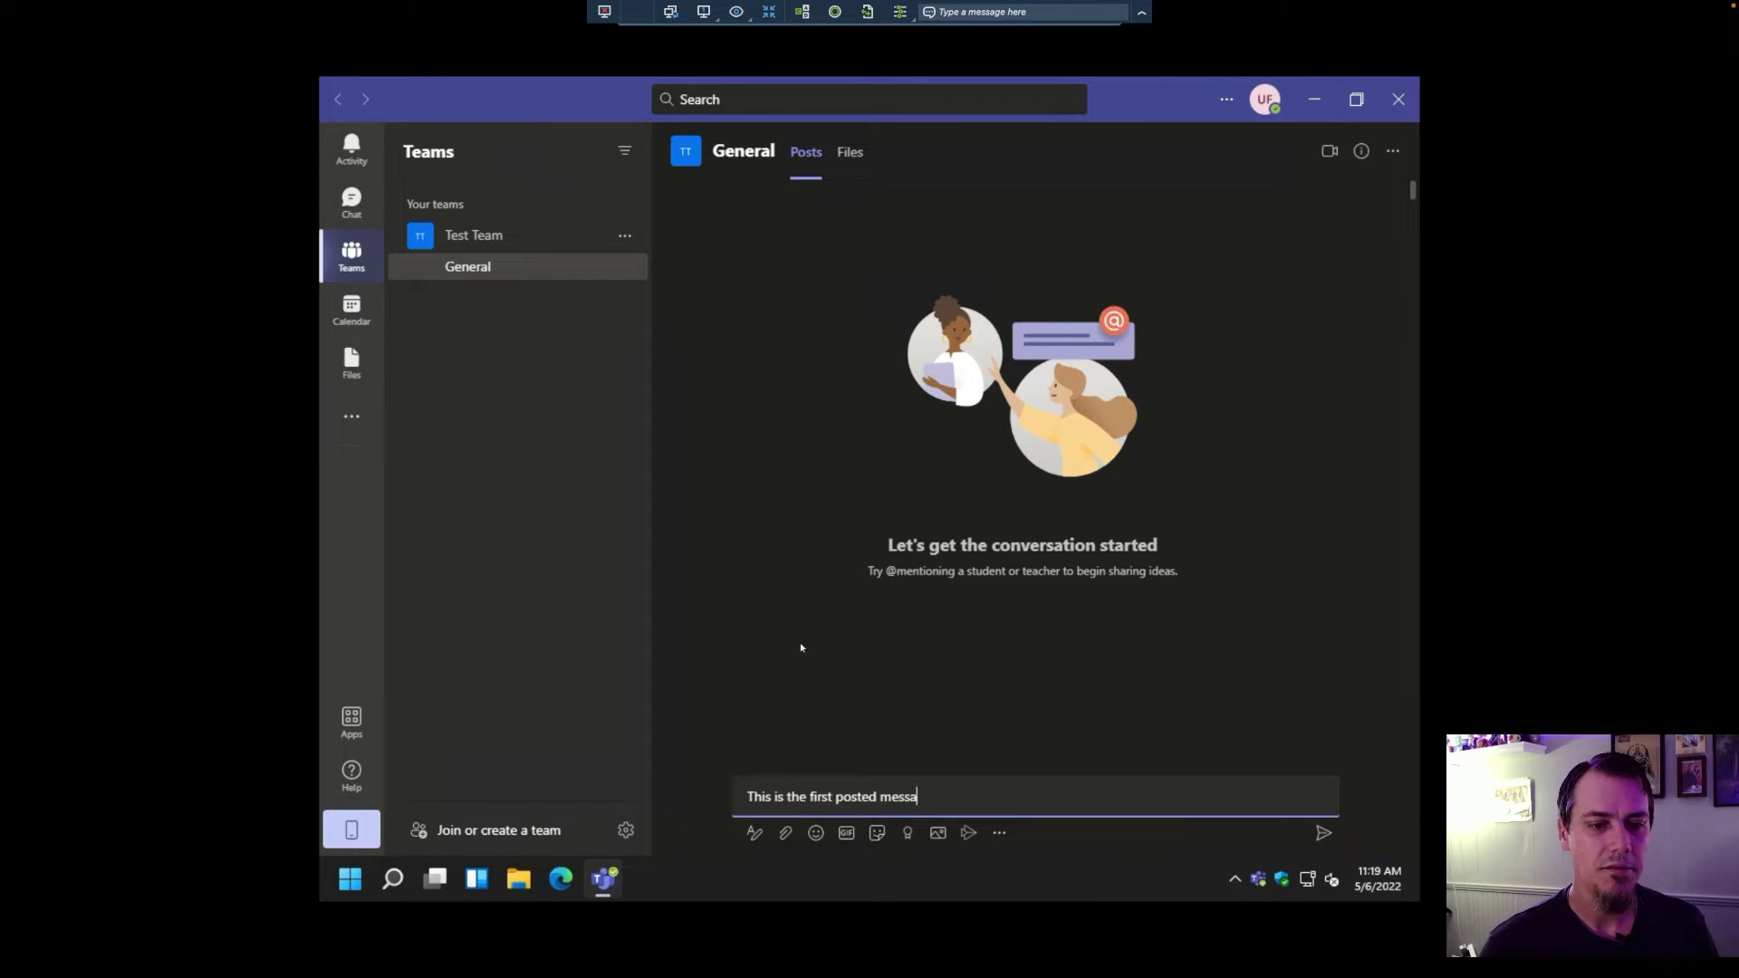
{"action": "type", "text": "ge"}
{"action": "key", "text": "Return"}
{"action": "type", "text": "ge"}
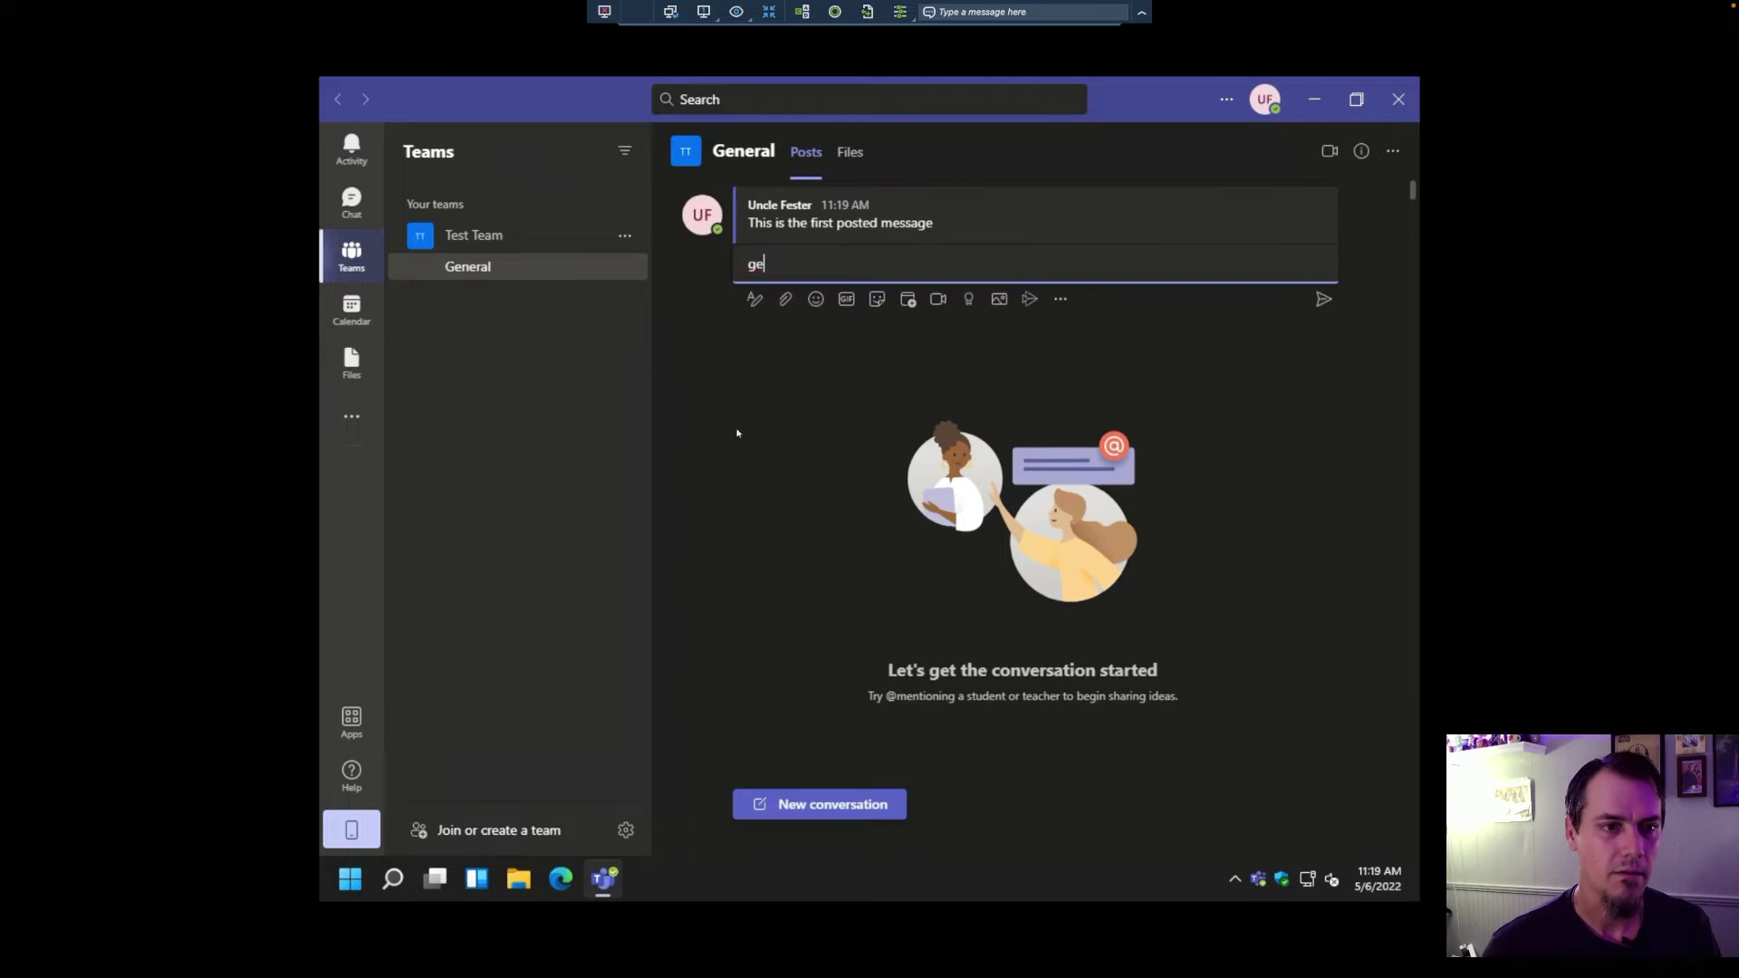
{"action": "key", "text": "BackSpace"}
{"action": "key", "text": "BackSpace"}
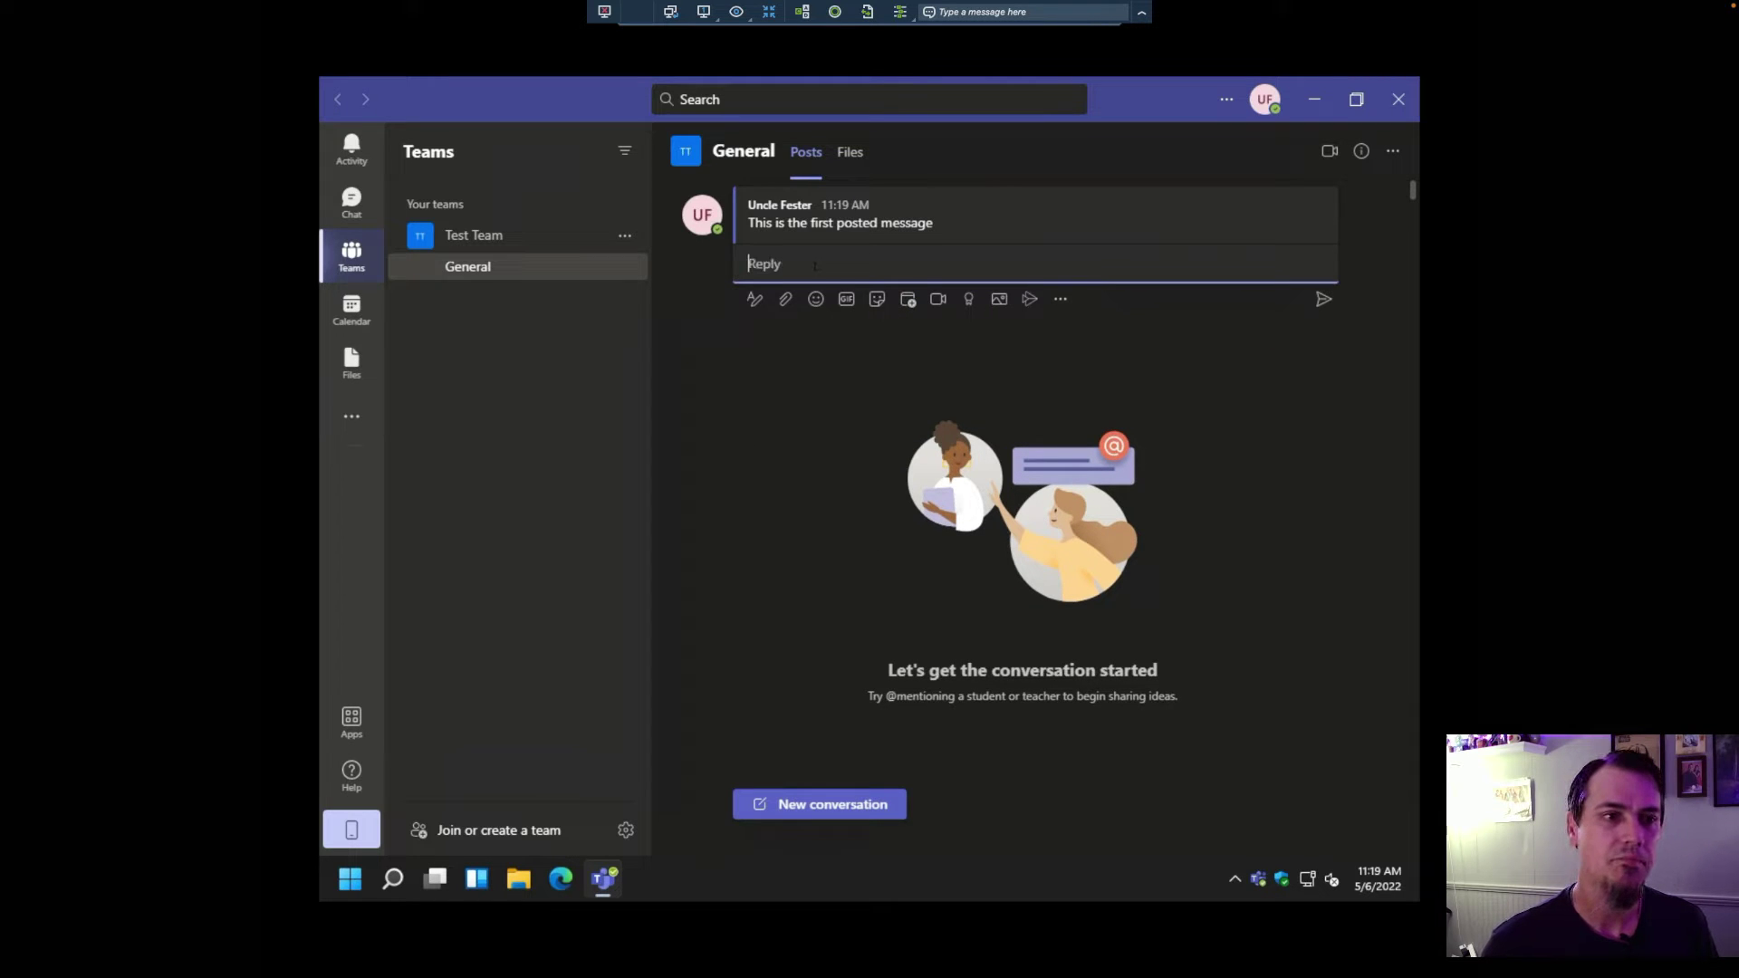
{"action": "left_click", "coordinate": [764, 395]}
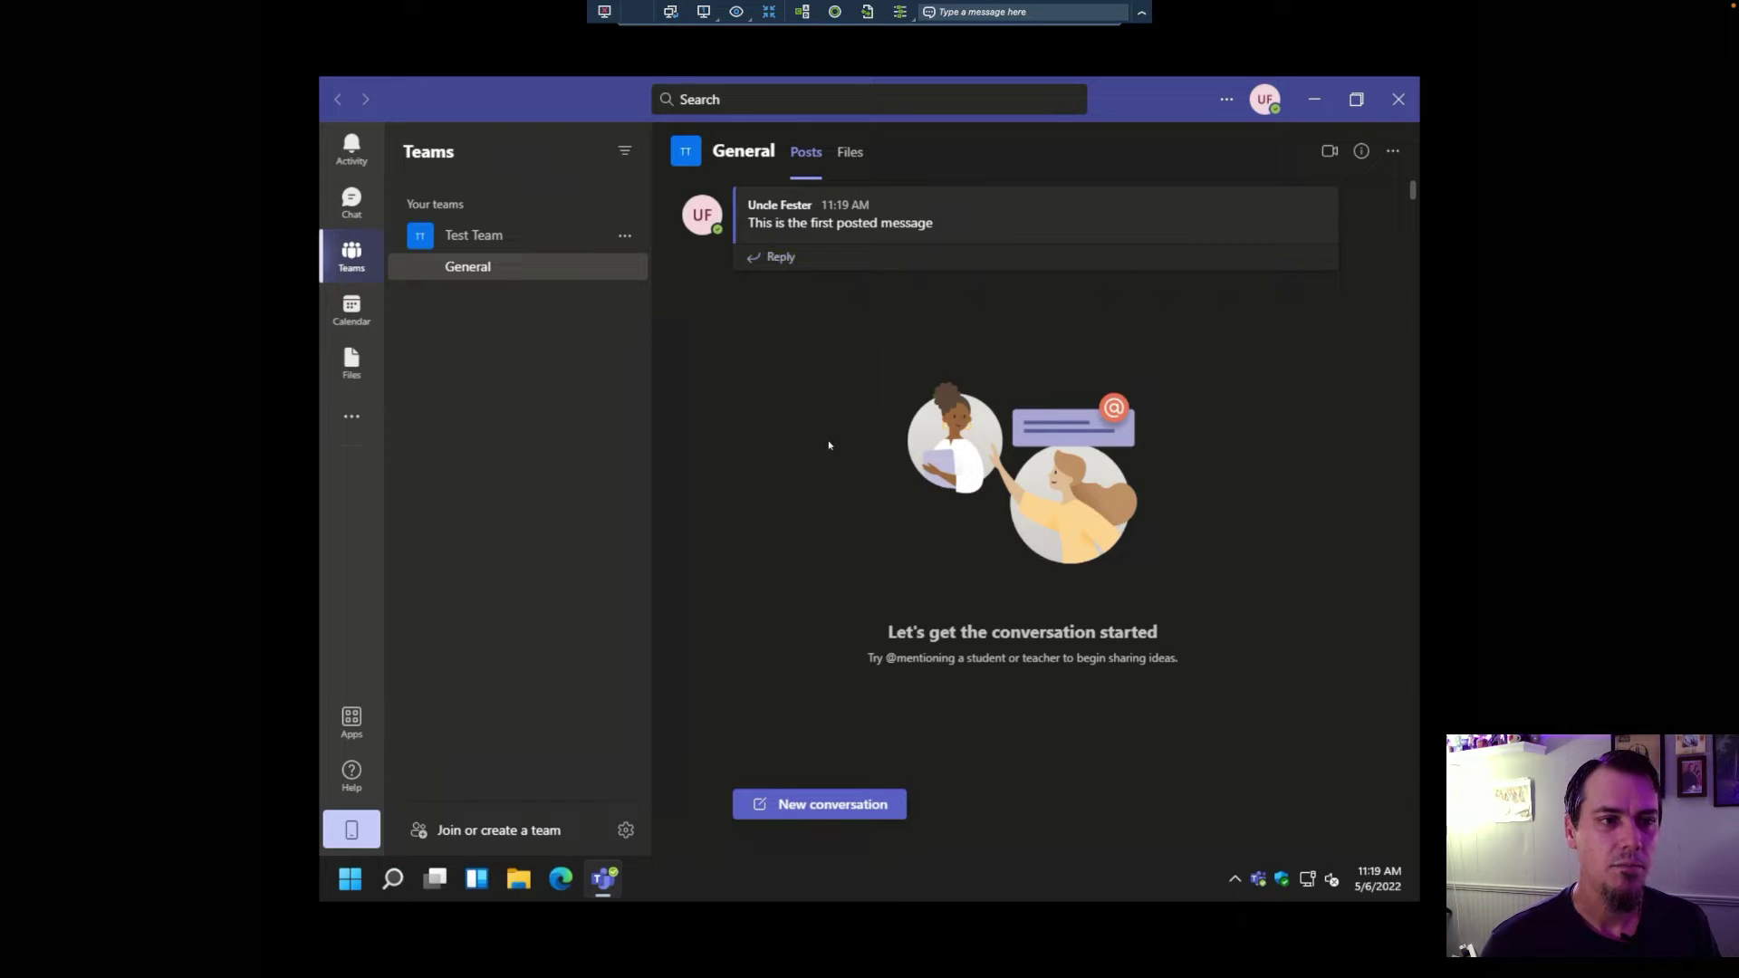
{"action": "key", "text": "super+Tab"}
{"action": "key", "text": "super+Tab"}
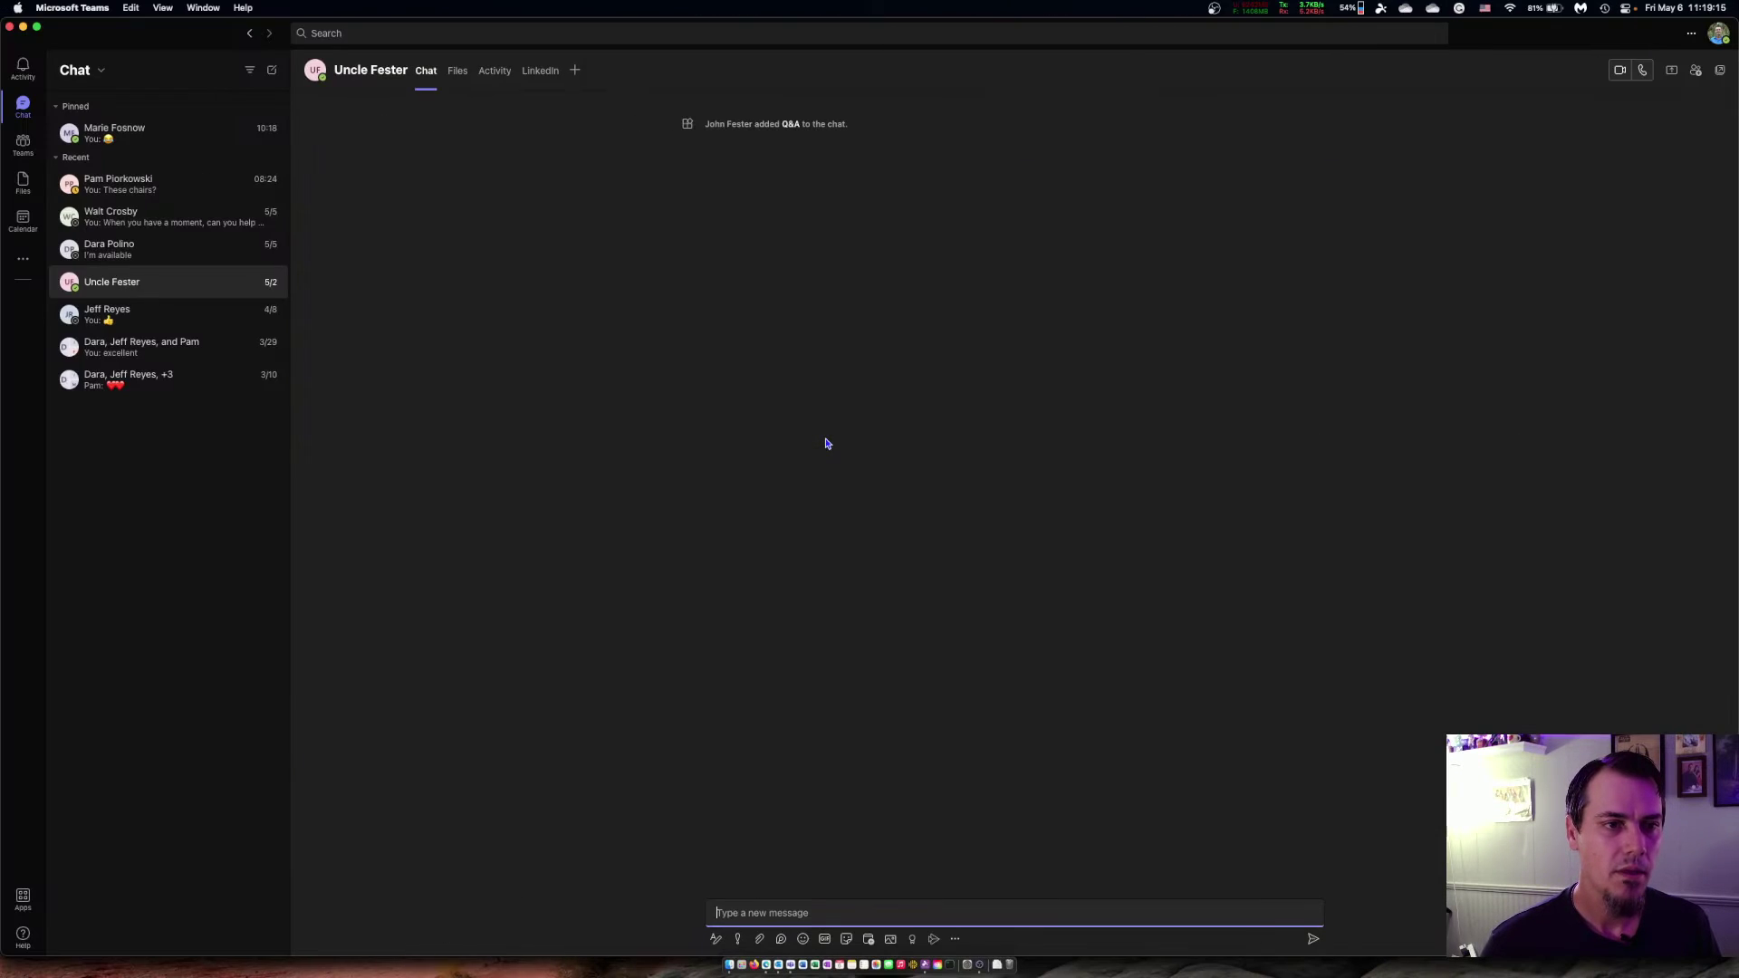
Step: Reply 'This is my reply' to the first posted message in Test Team's General channel
{"action": "left_click", "coordinate": [24, 144]}
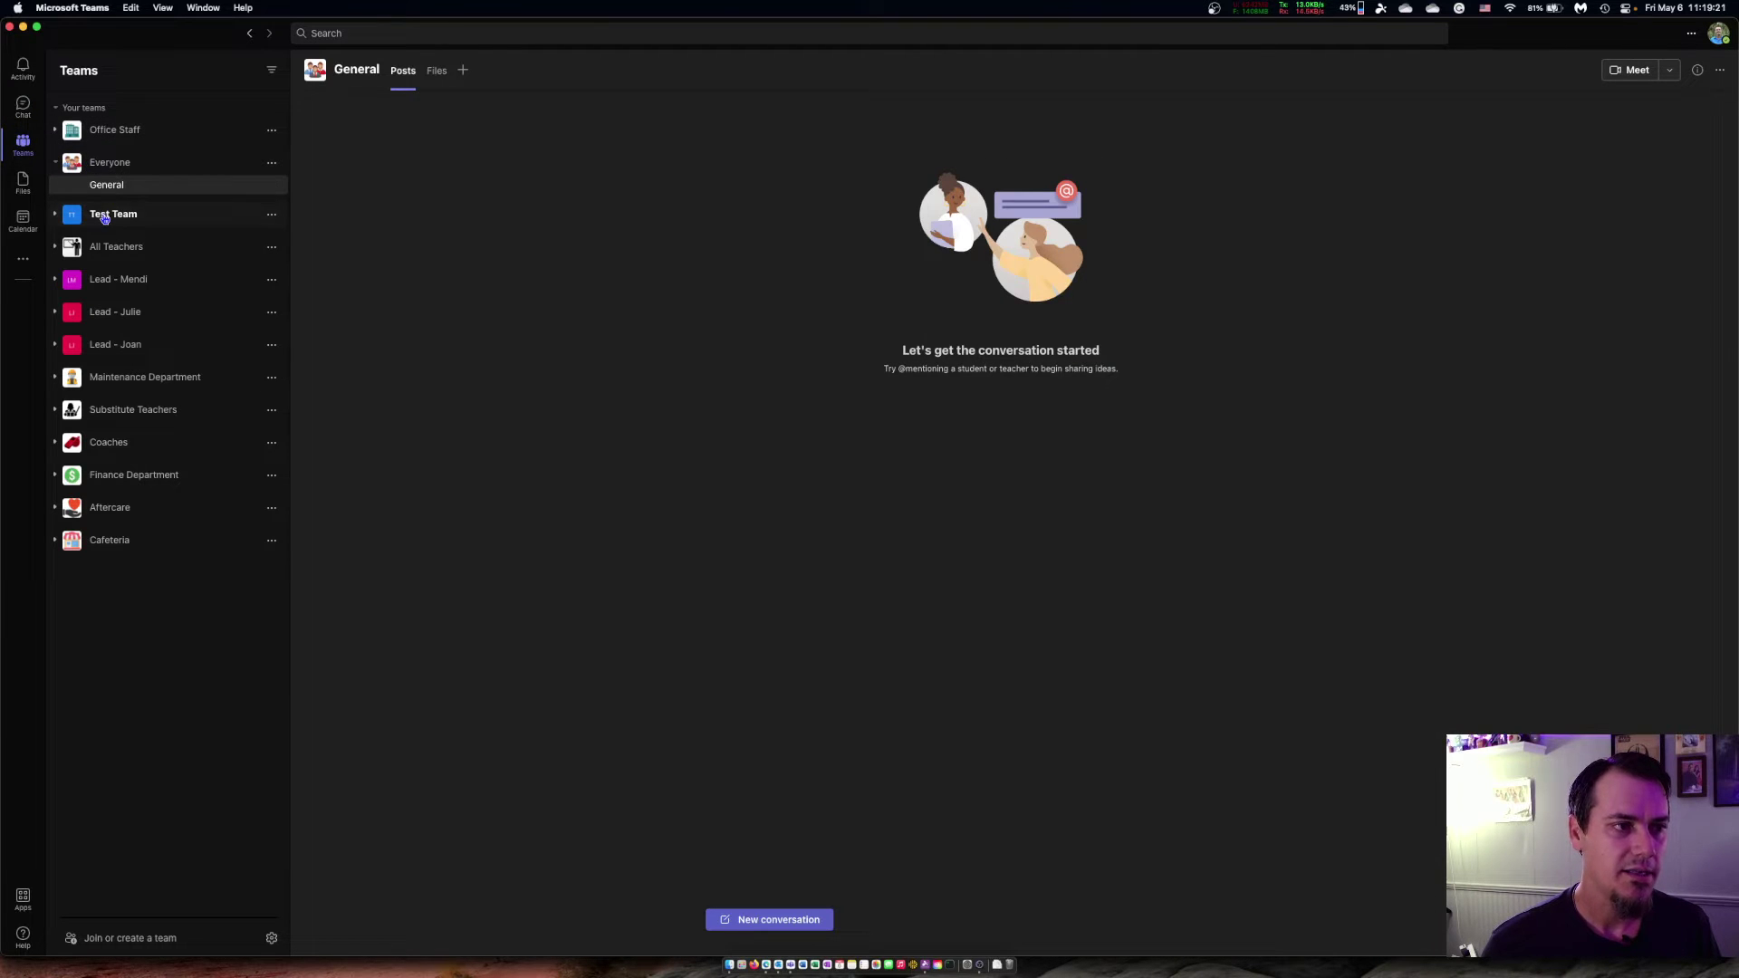
{"action": "left_click", "coordinate": [108, 214]}
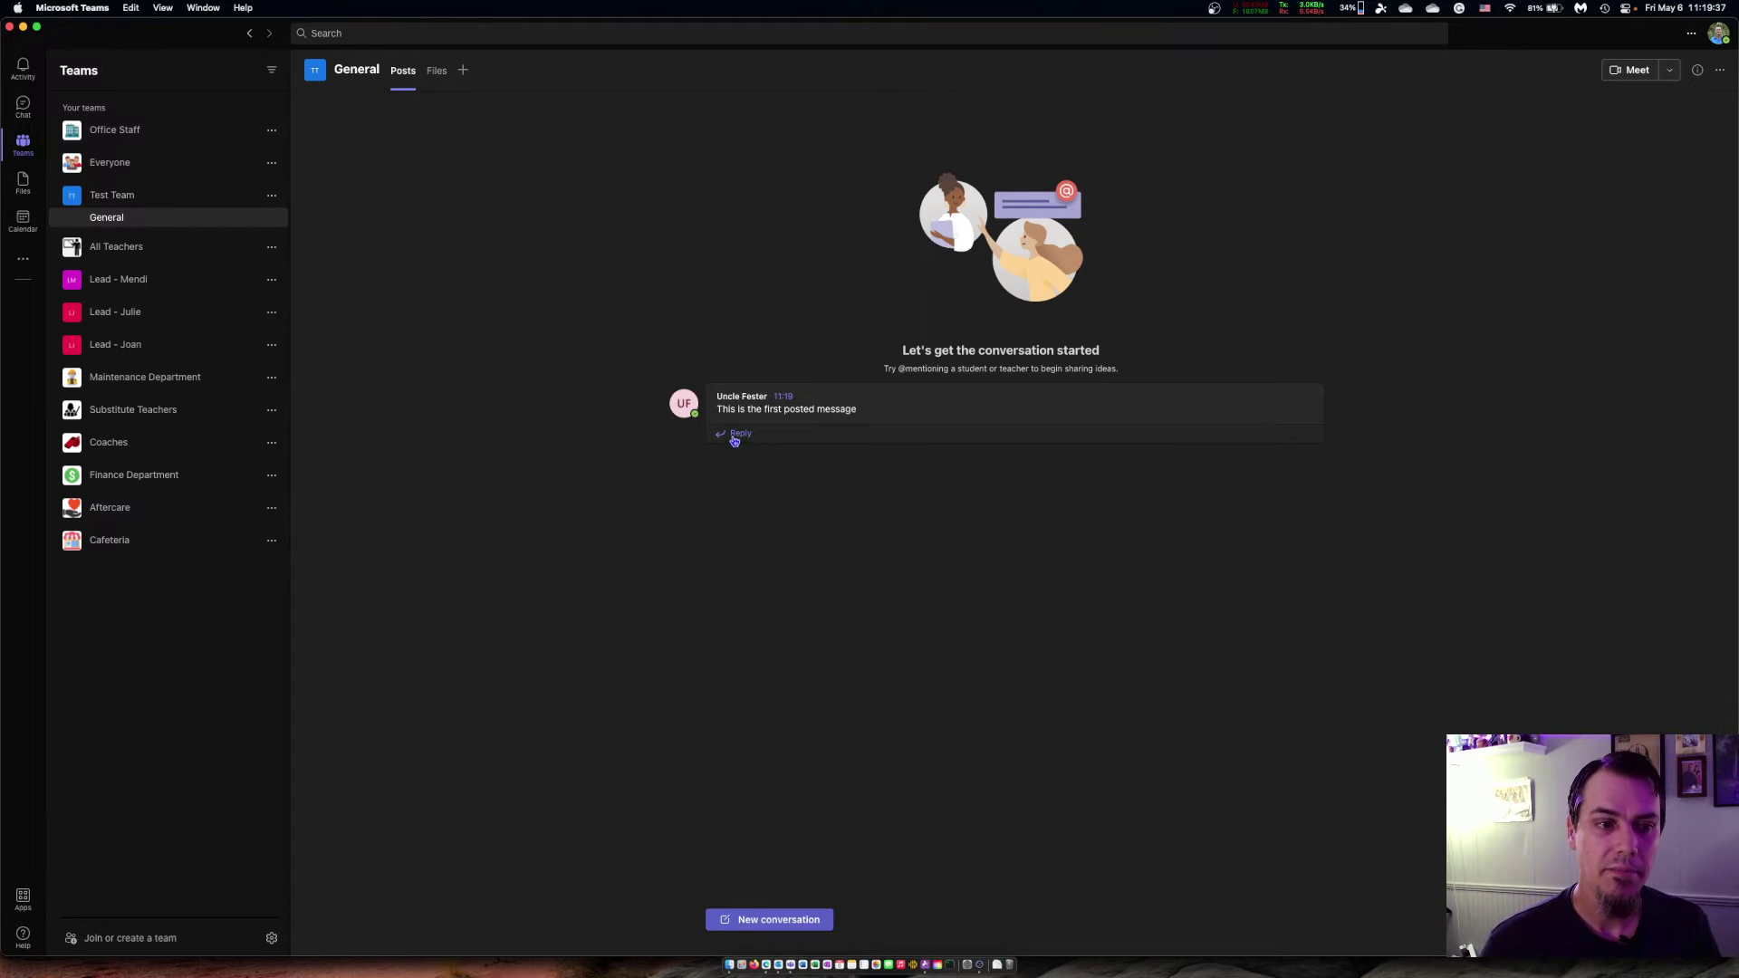
{"action": "left_click", "coordinate": [734, 436]}
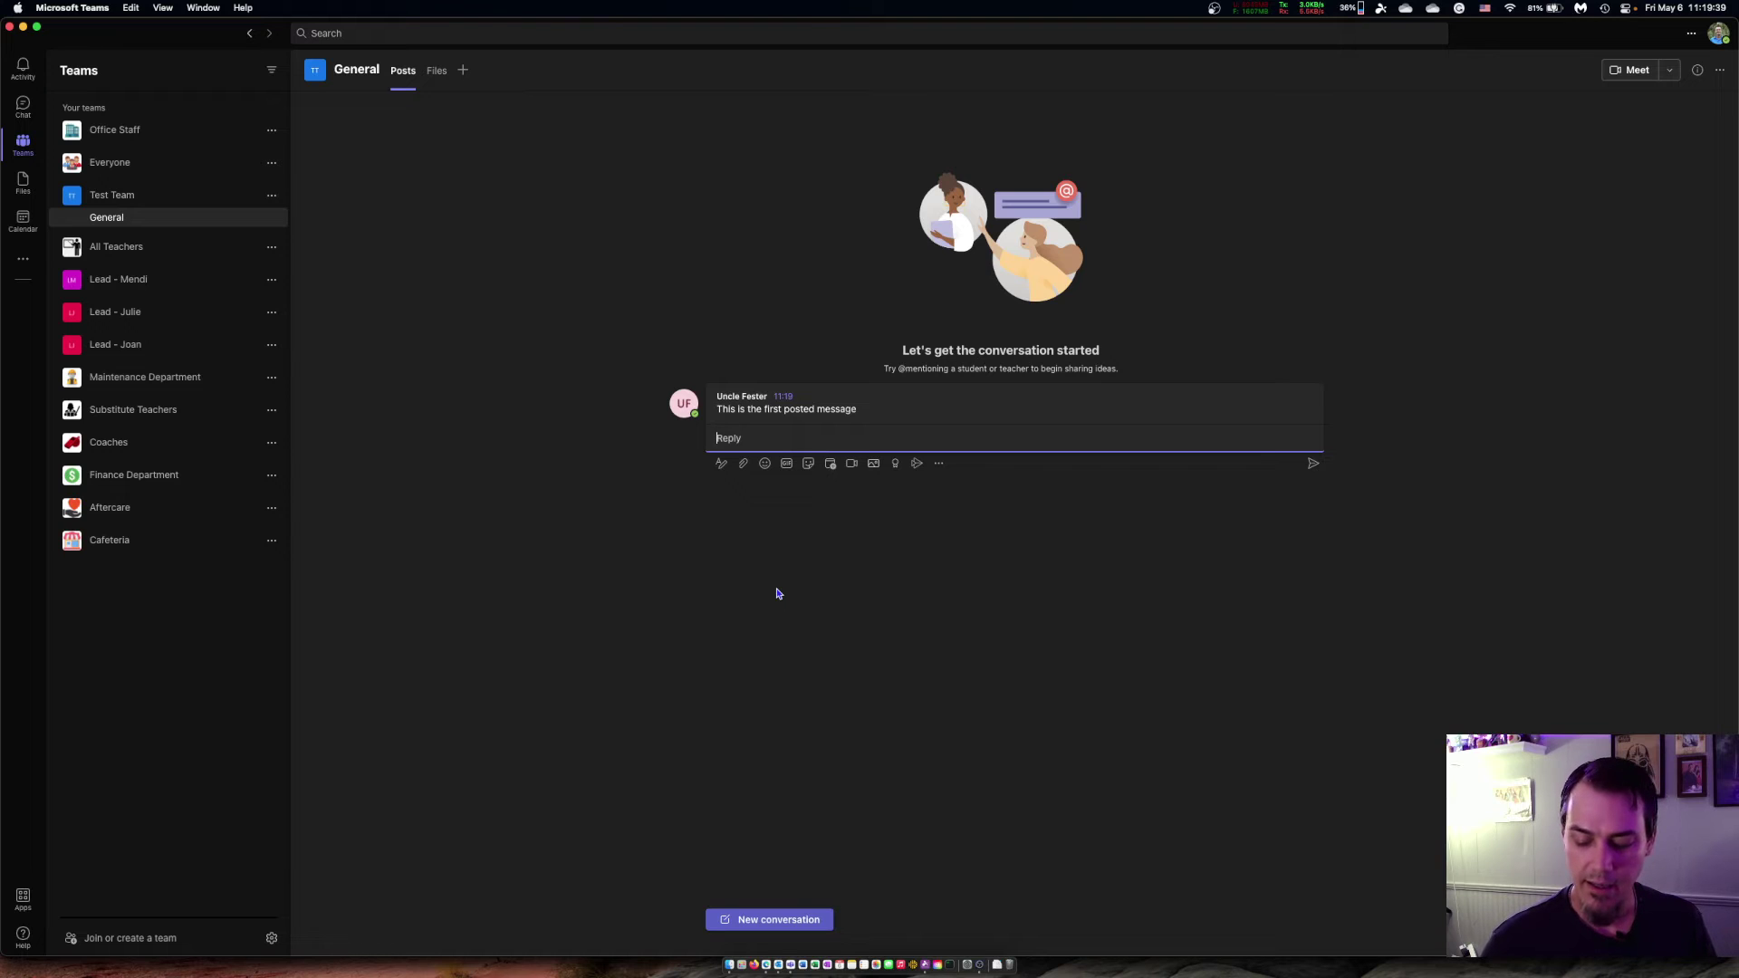
{"action": "type", "text": "This is my reply"}
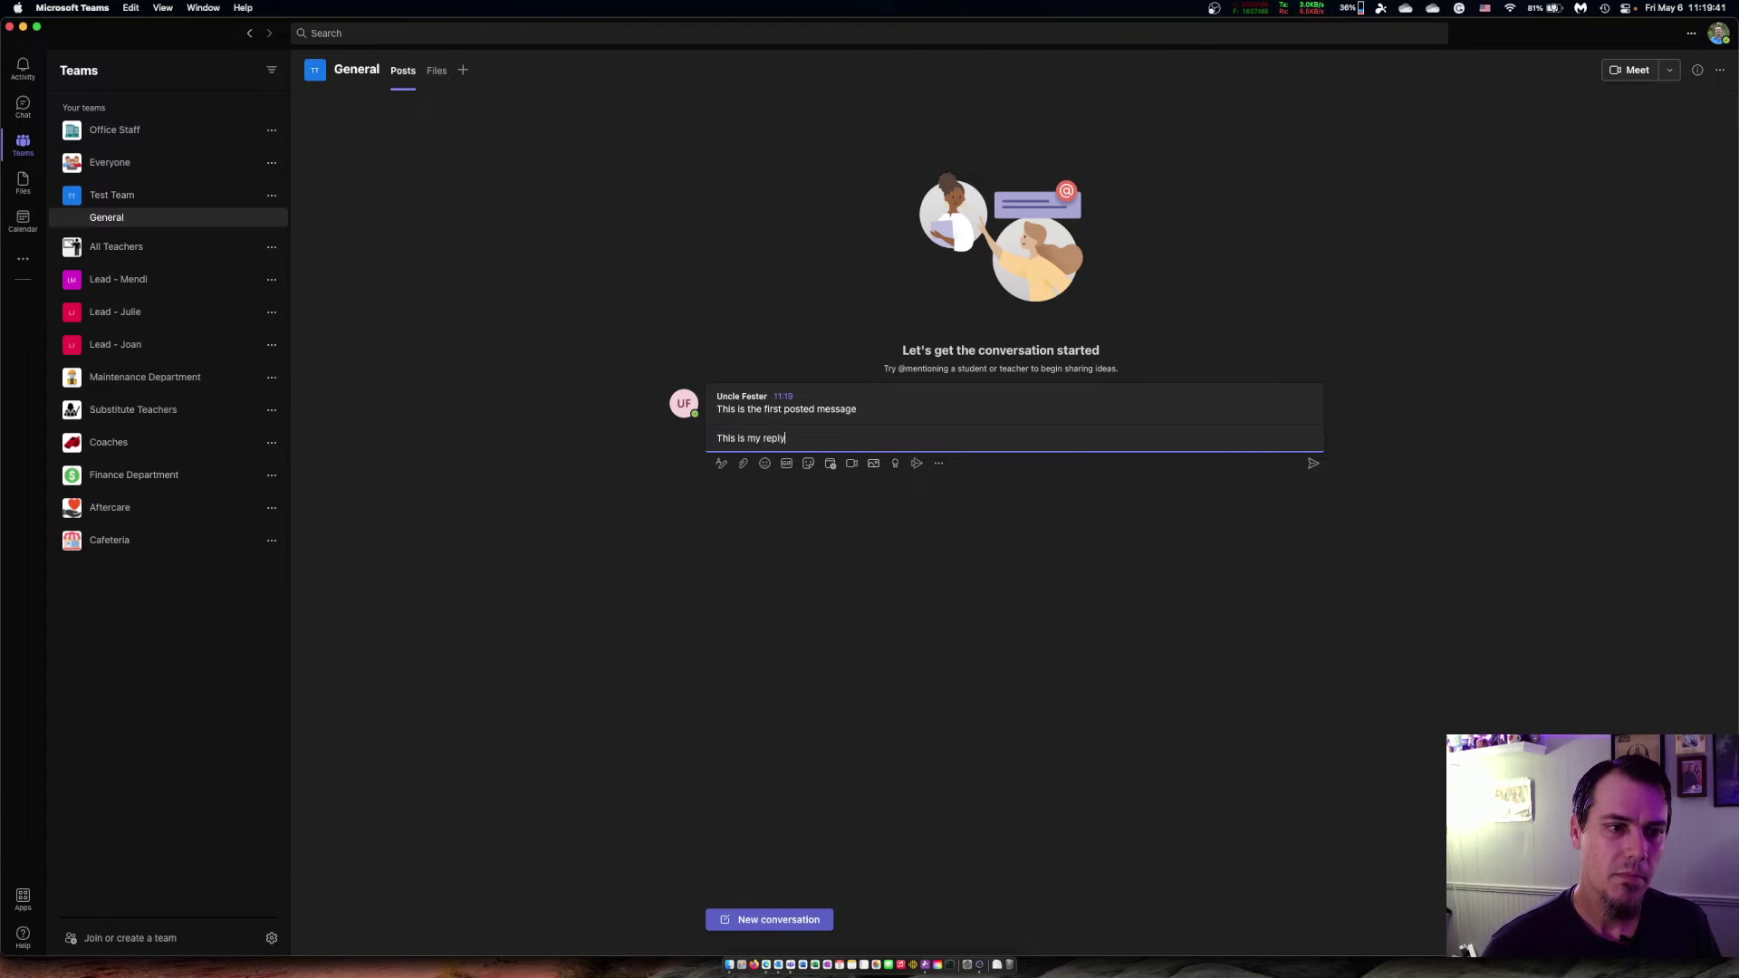
{"action": "key", "text": "Return"}
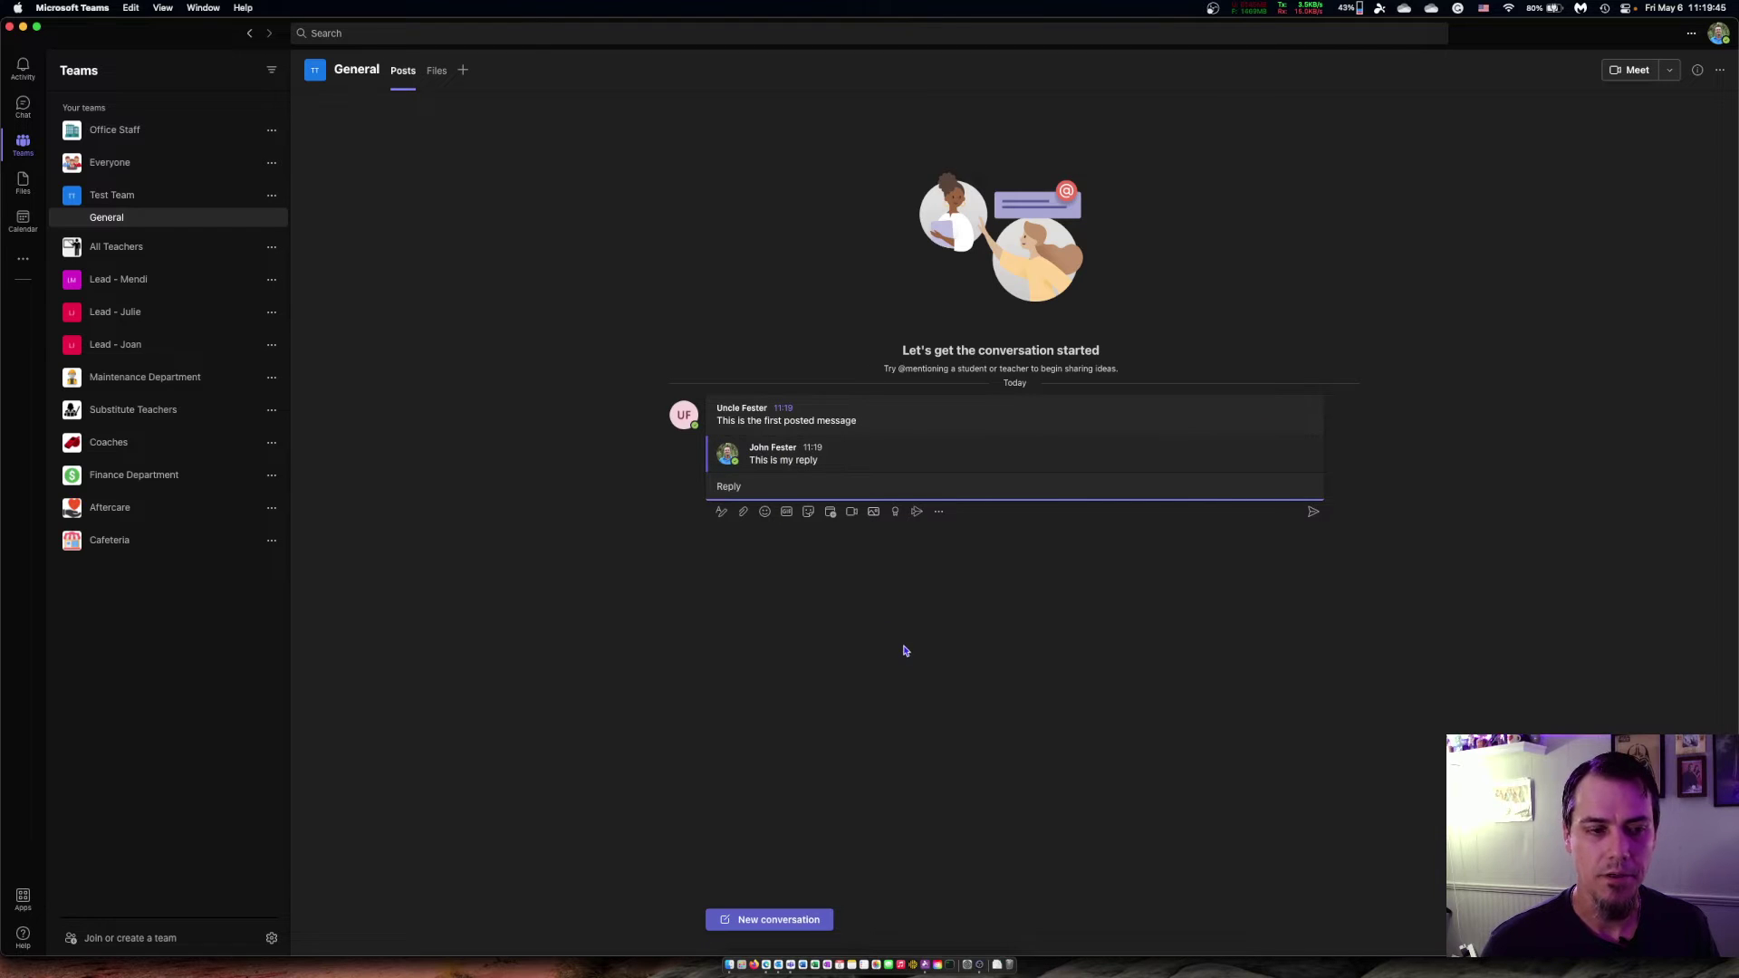
Step: Return to the VMServer-1 remote session via the Splashtop dock menu
{"action": "key", "text": "super+Tab"}
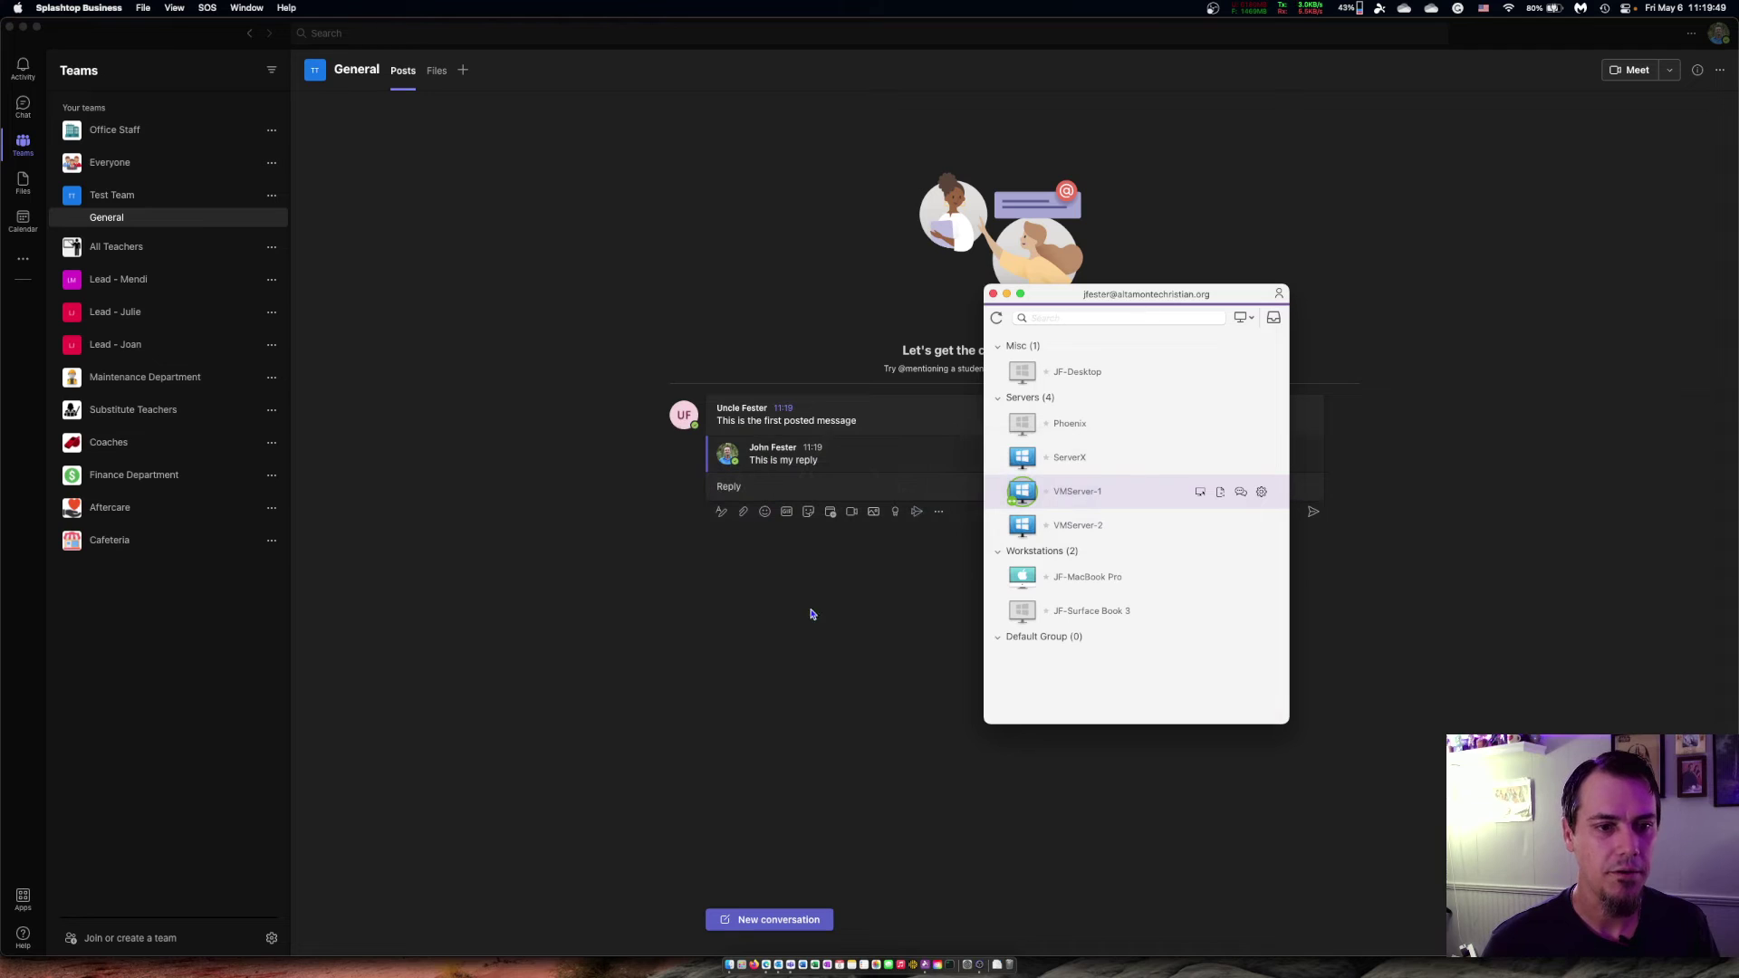
{"action": "right_click", "coordinate": [1062, 504]}
{"action": "left_click", "coordinate": [921, 706]}
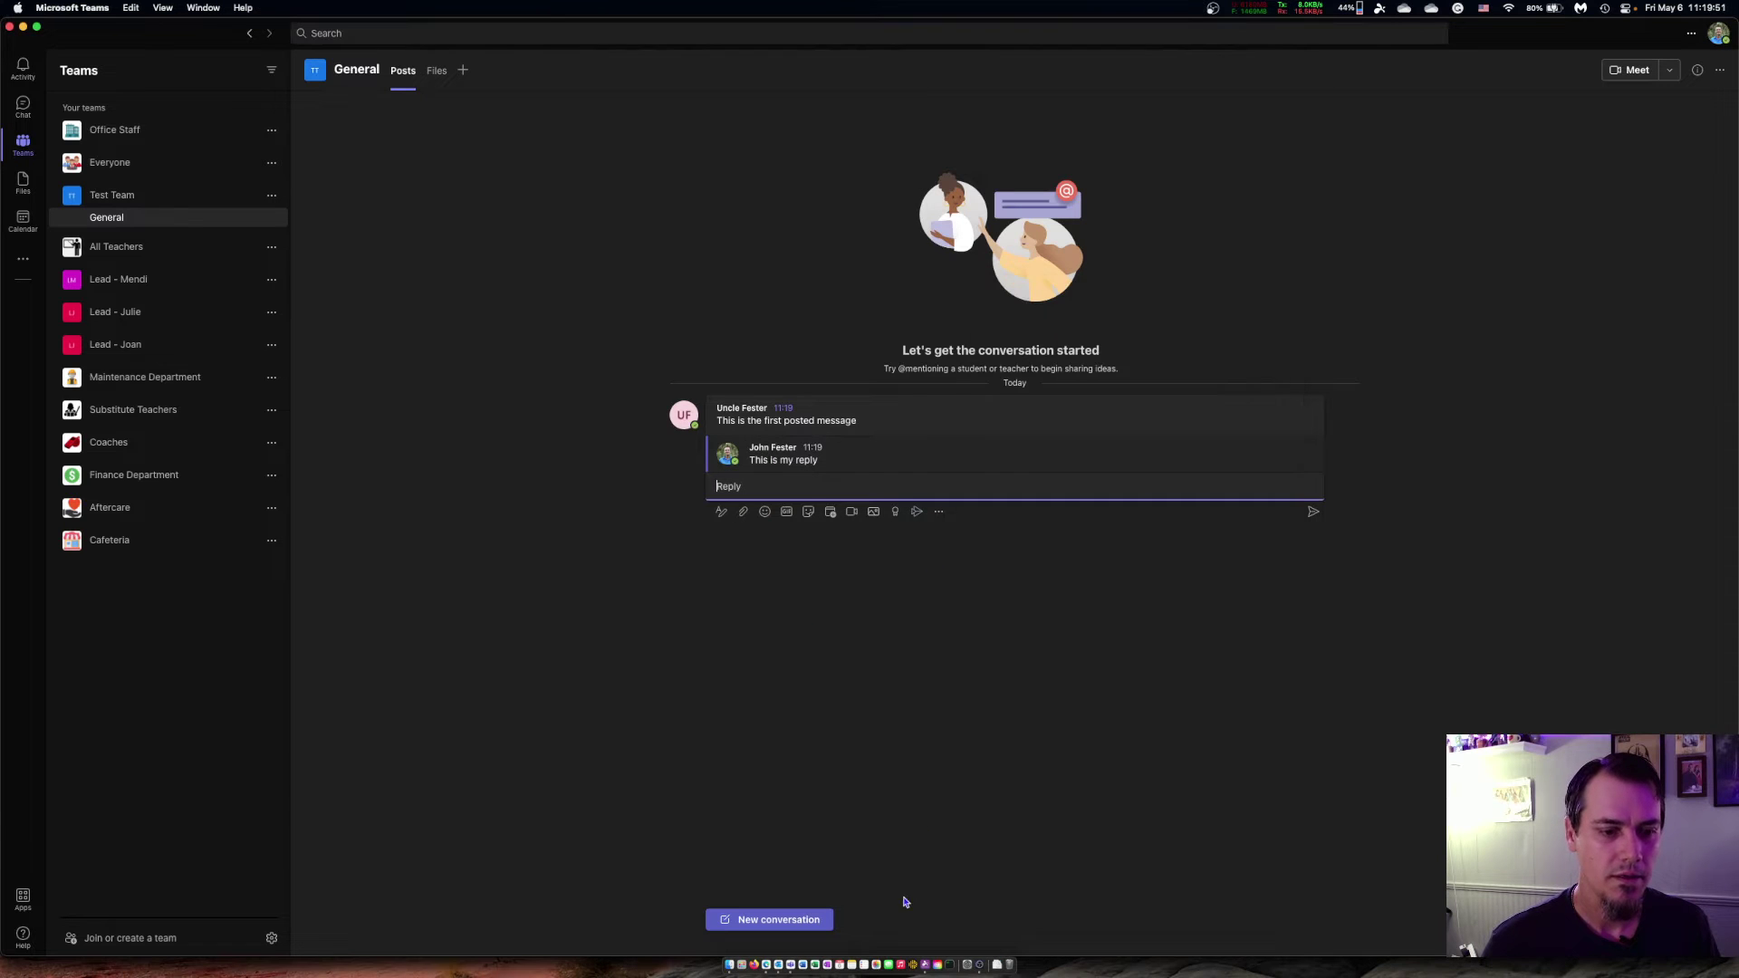
{"action": "right_click", "coordinate": [924, 940]}
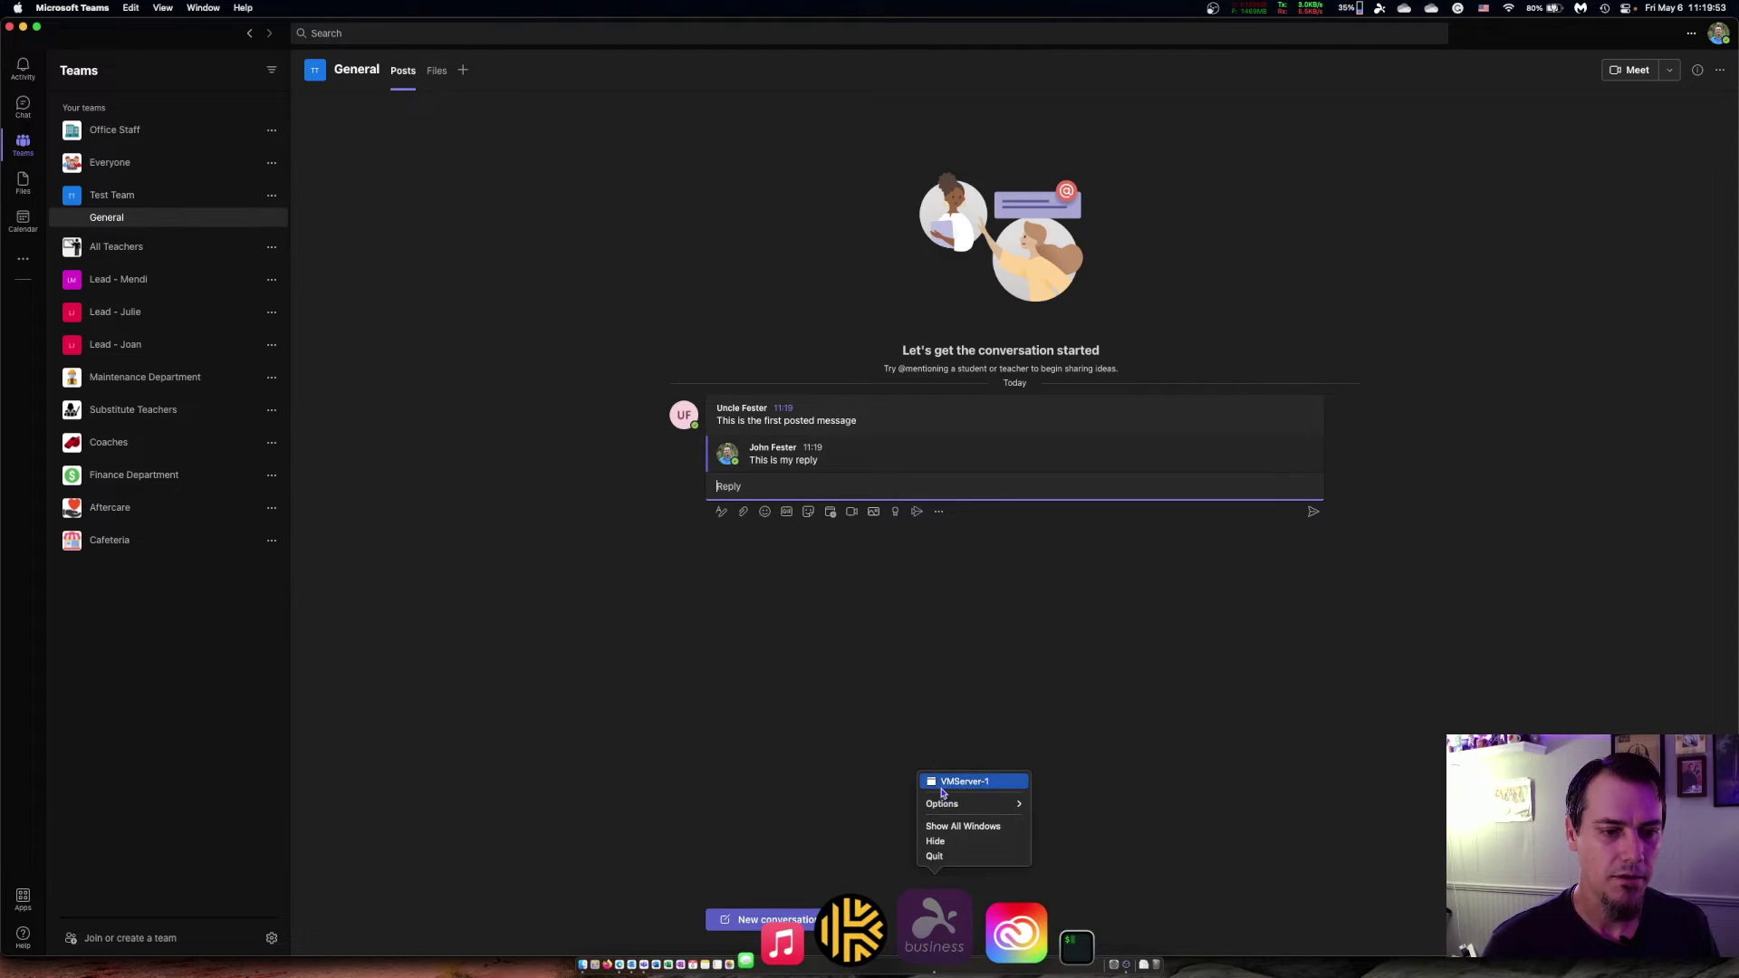
{"action": "left_click", "coordinate": [937, 779]}
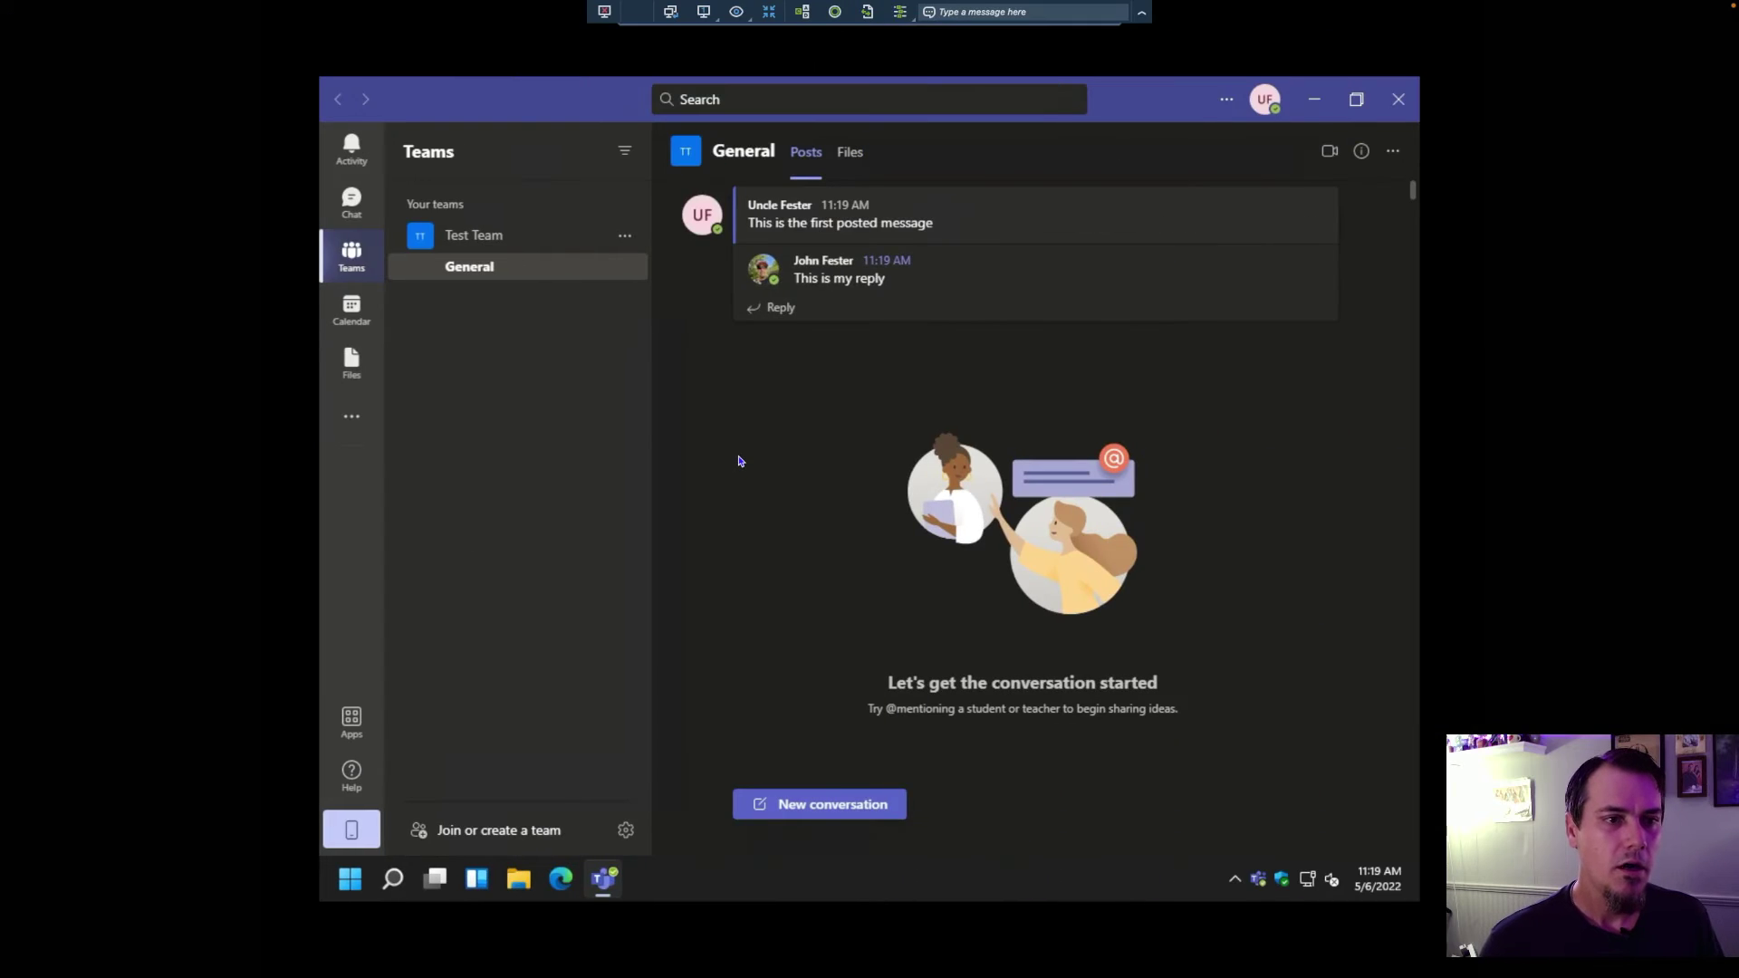
{"action": "mouse_move", "coordinate": [815, 263]}
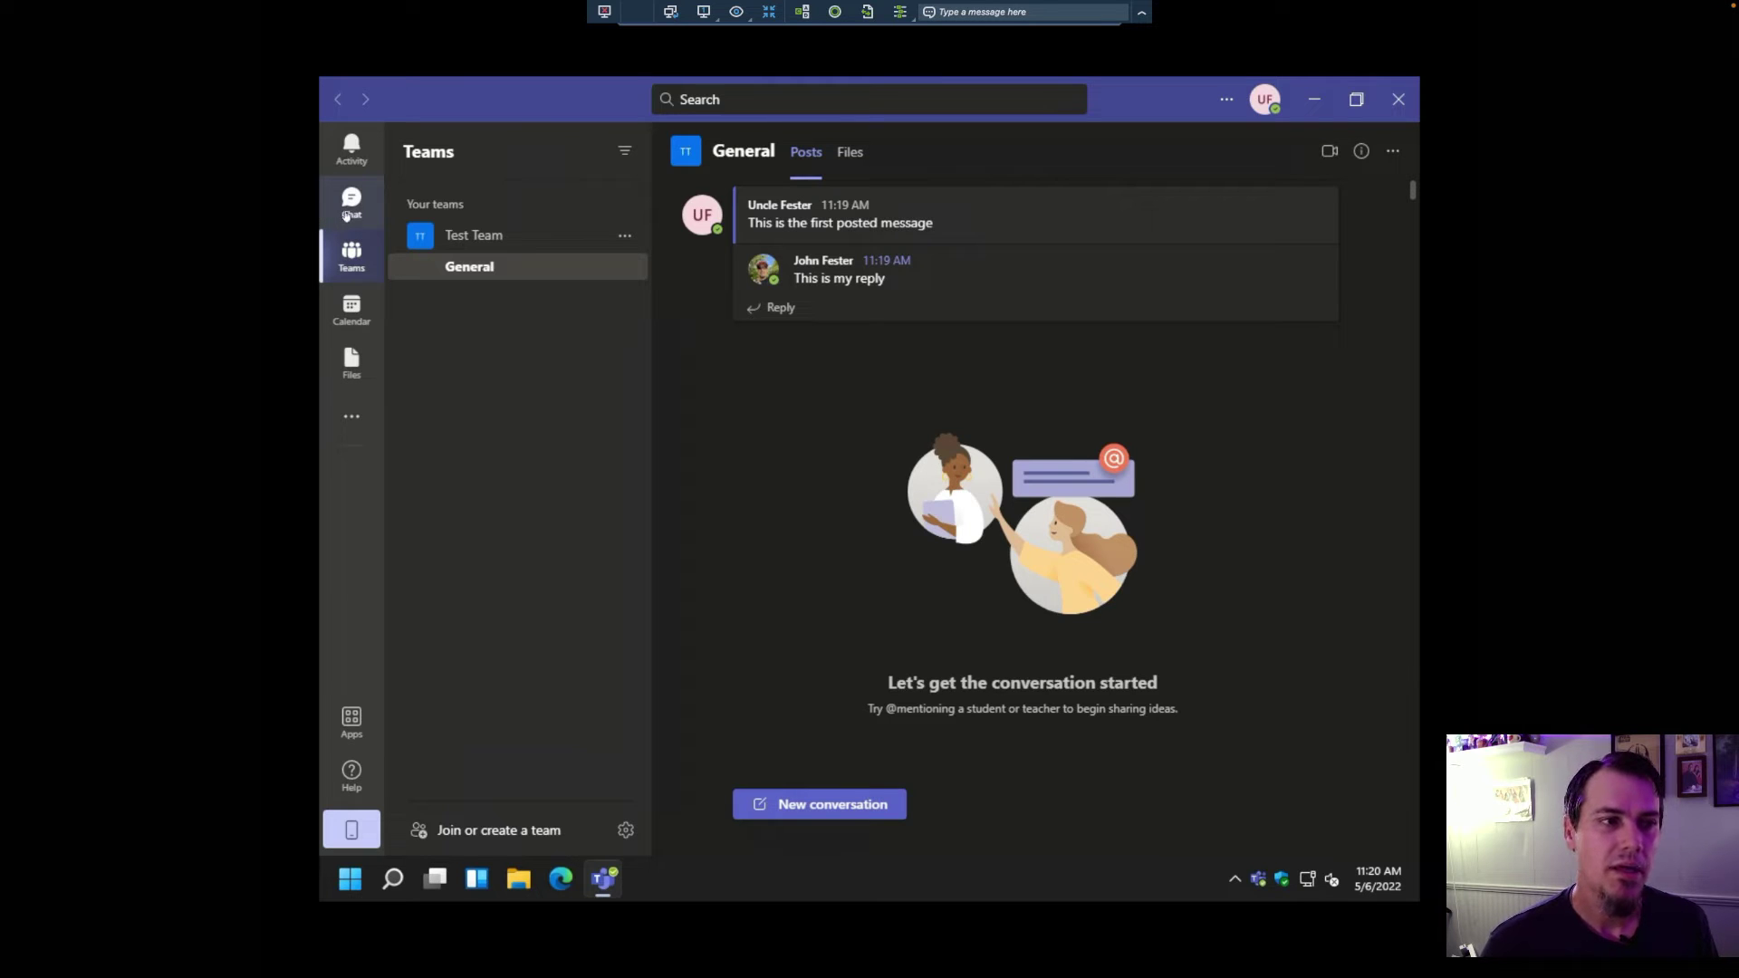
Step: Create a new group chat addressed to three colleagues picked from name suggestions
{"action": "left_click", "coordinate": [352, 211]}
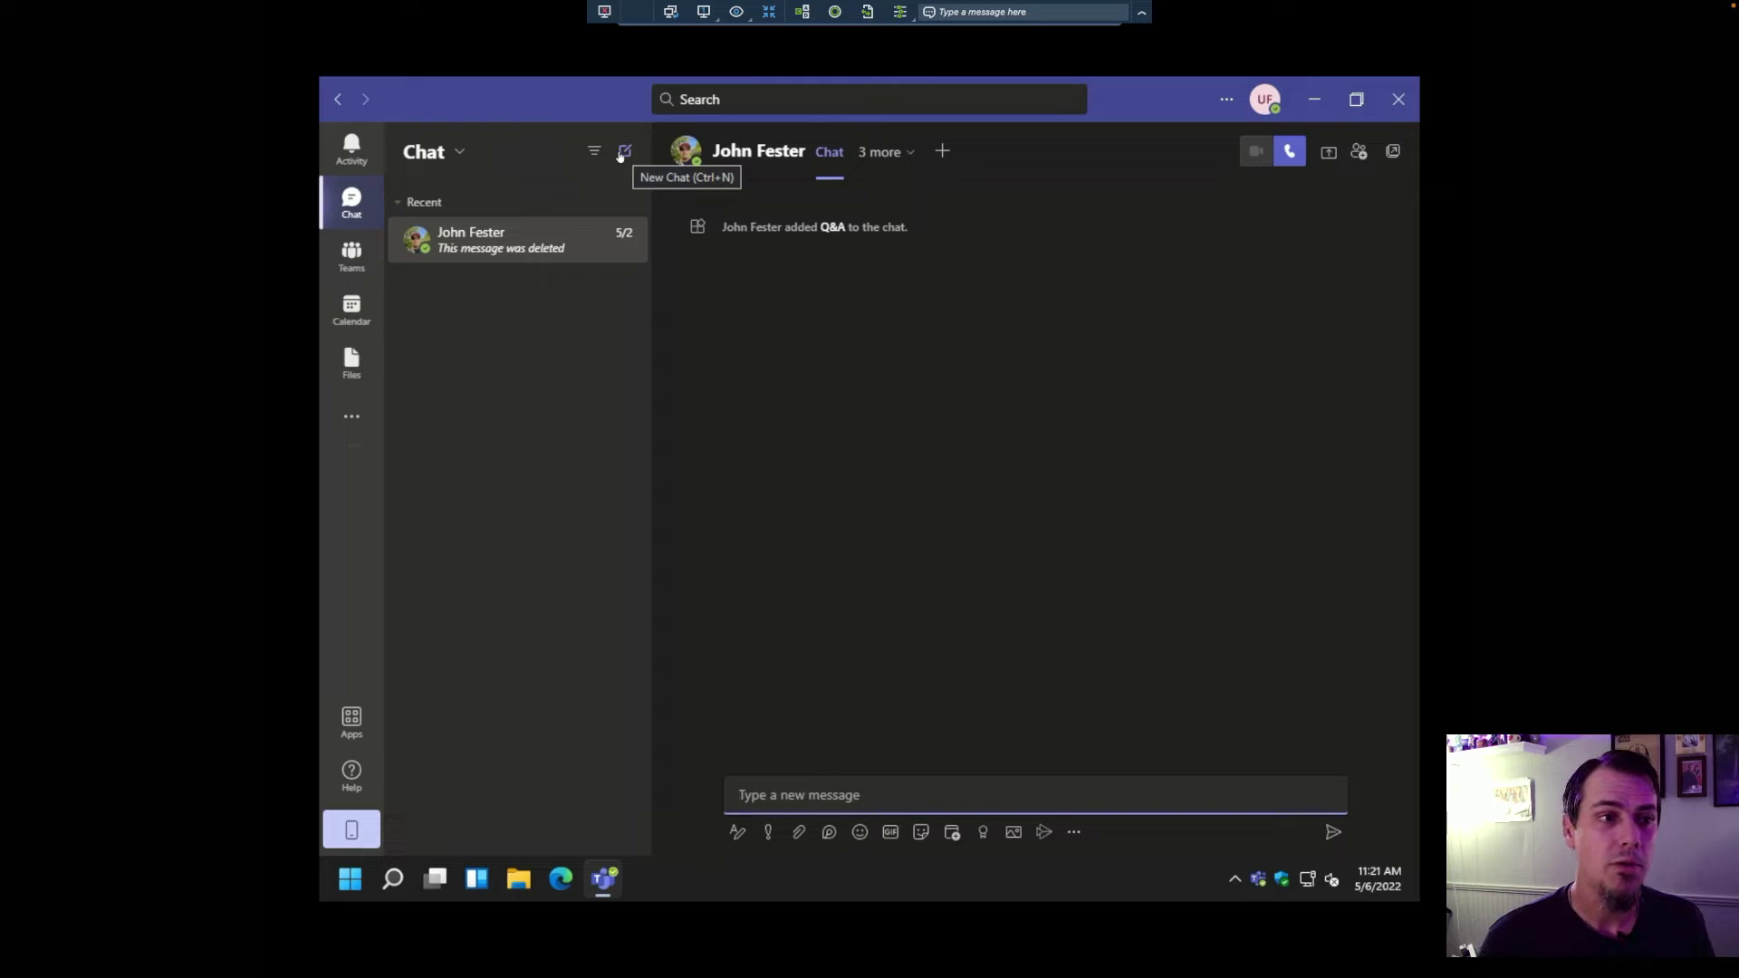
{"action": "left_click", "coordinate": [623, 152]}
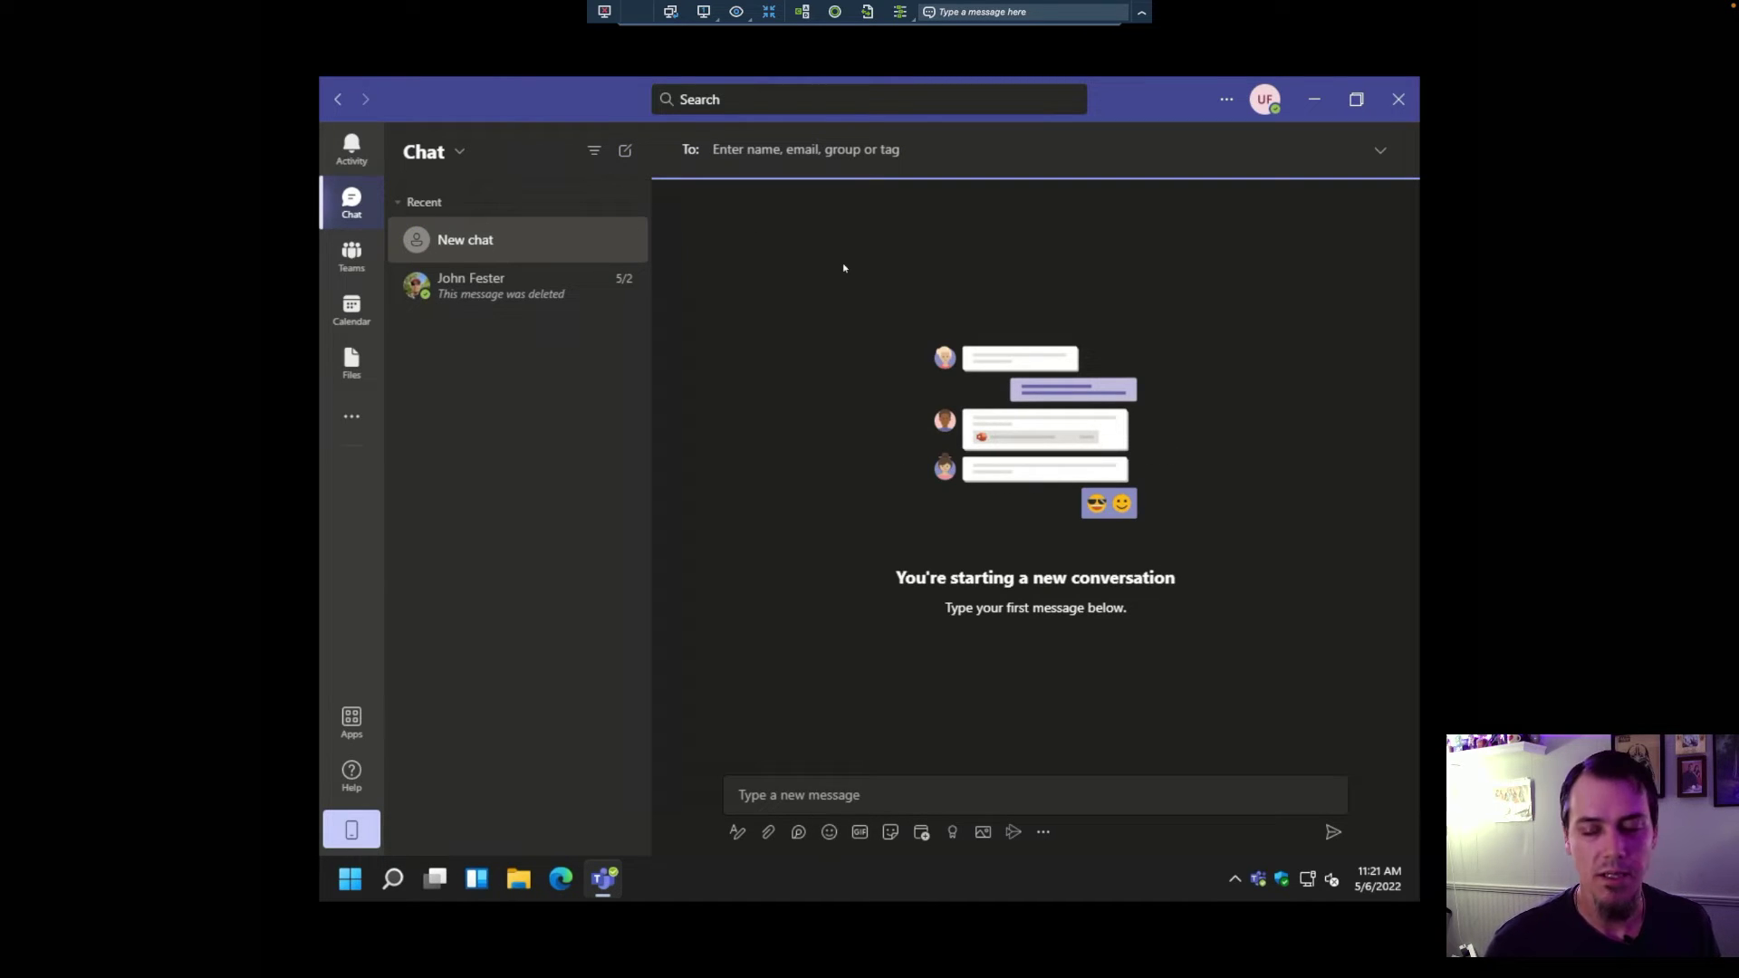
{"action": "type", "text": "fester"}
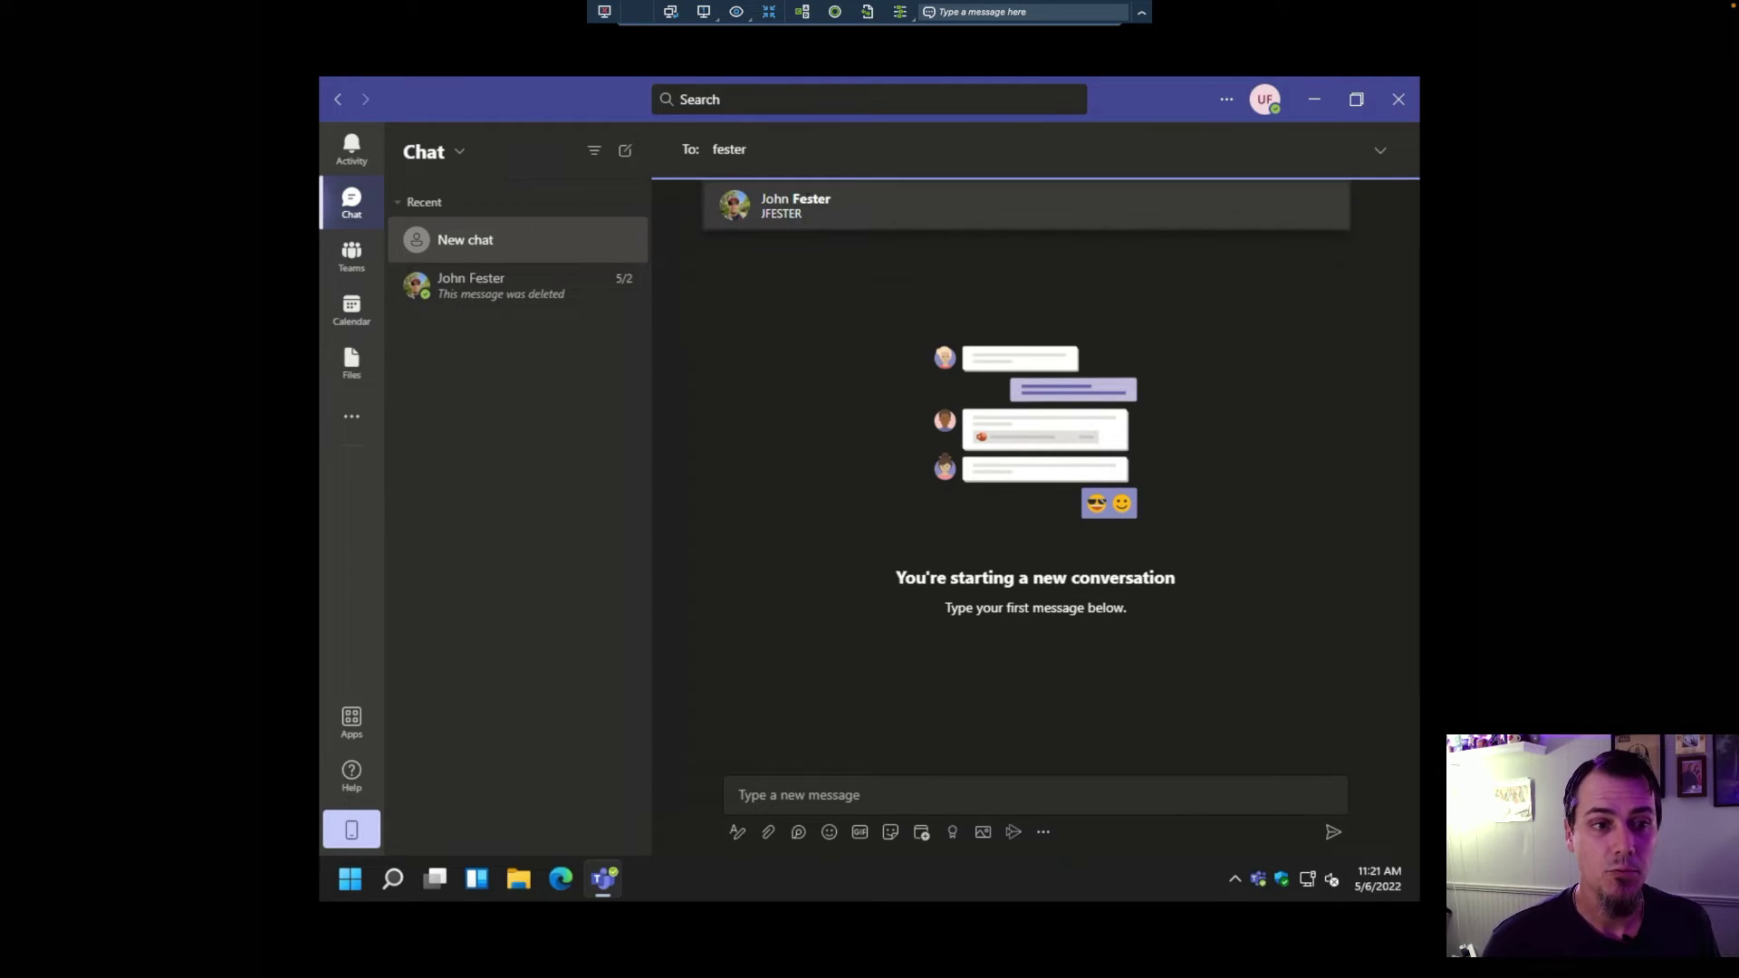
{"action": "key", "text": "Return"}
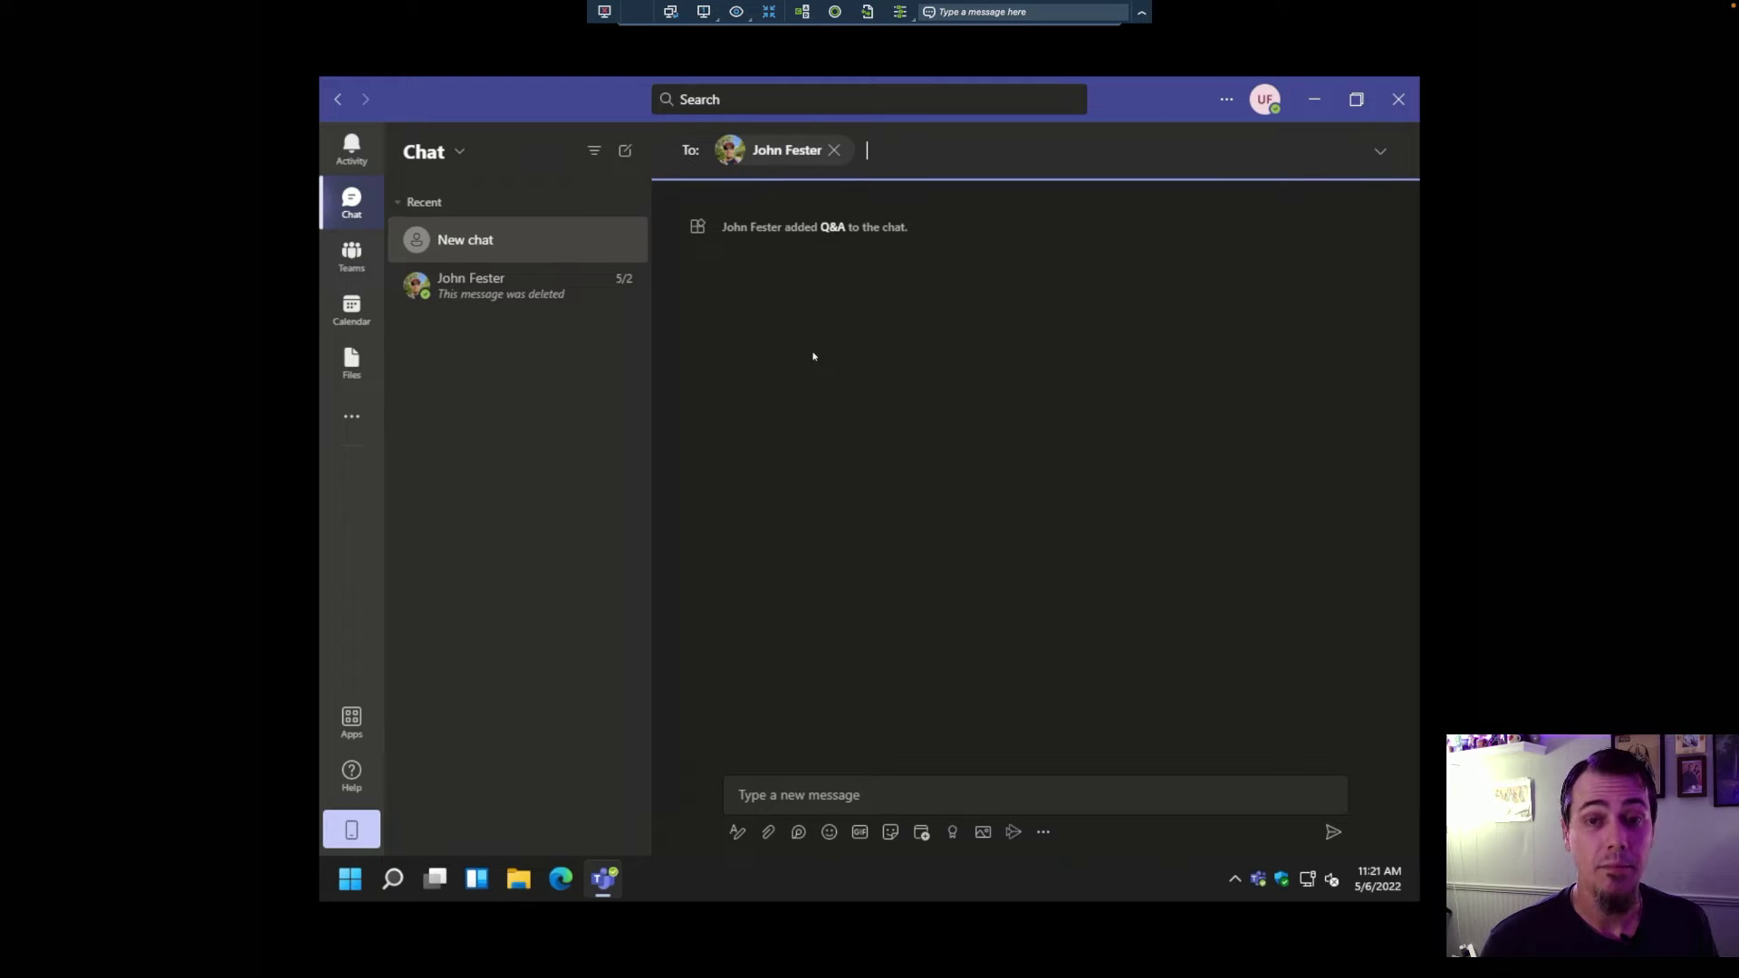
{"action": "type", "text": "marie"}
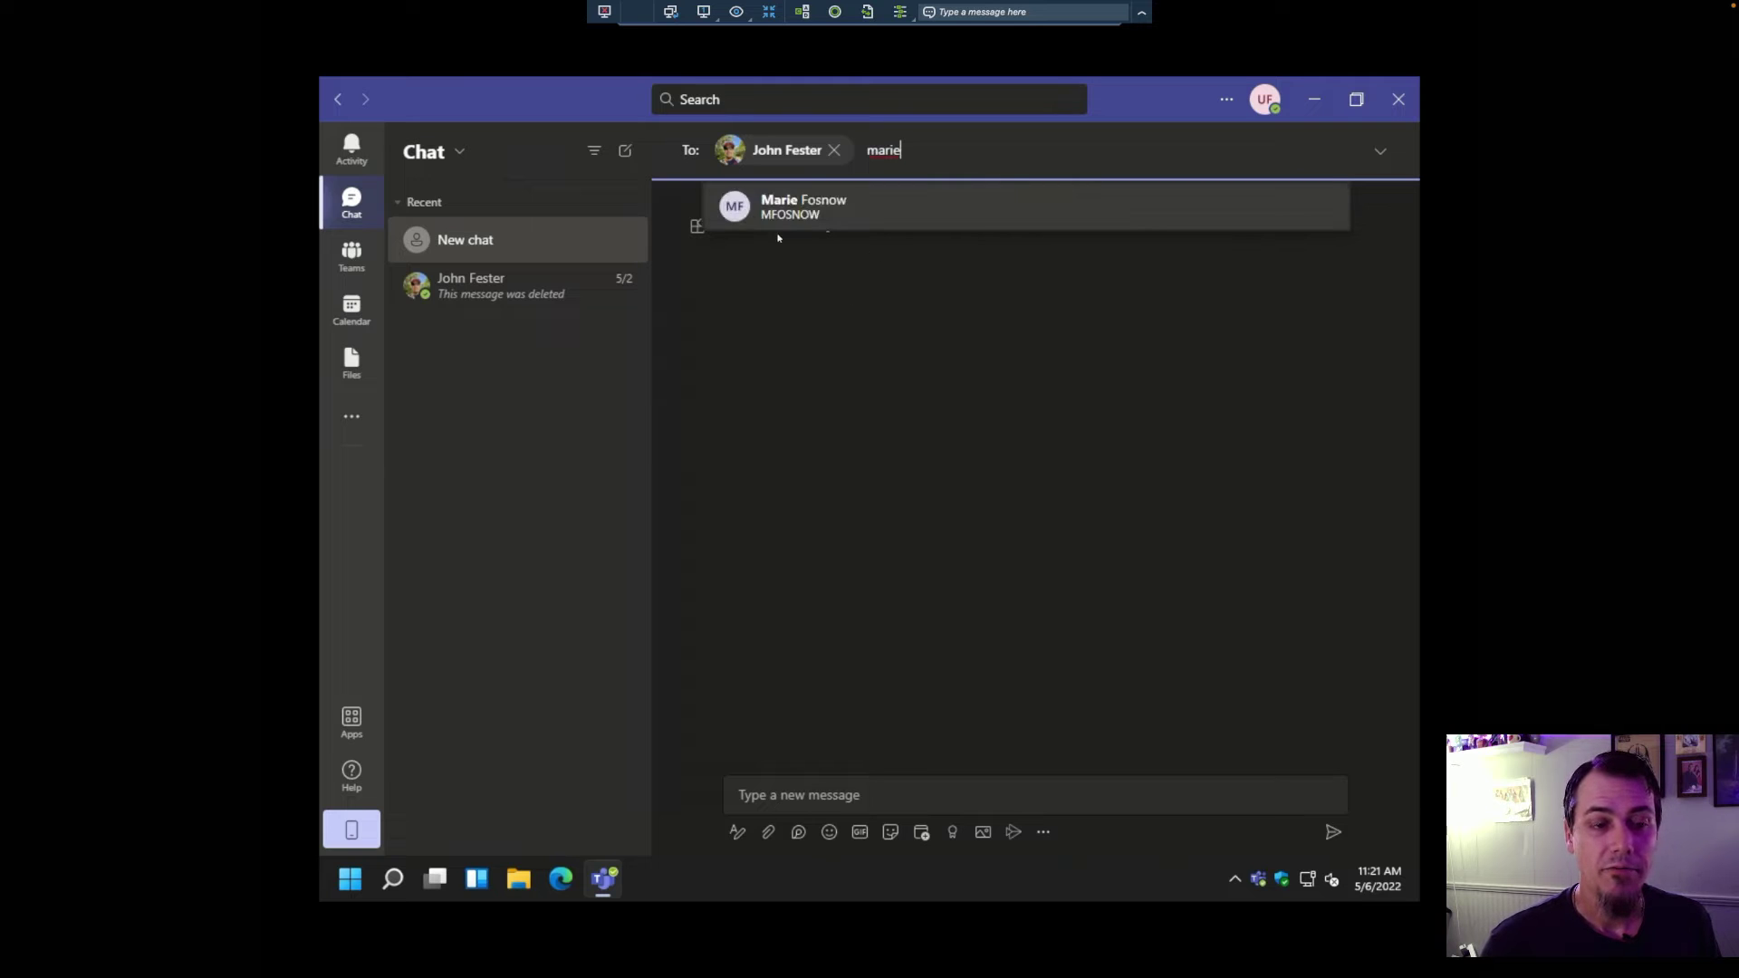
{"action": "left_click", "coordinate": [867, 214]}
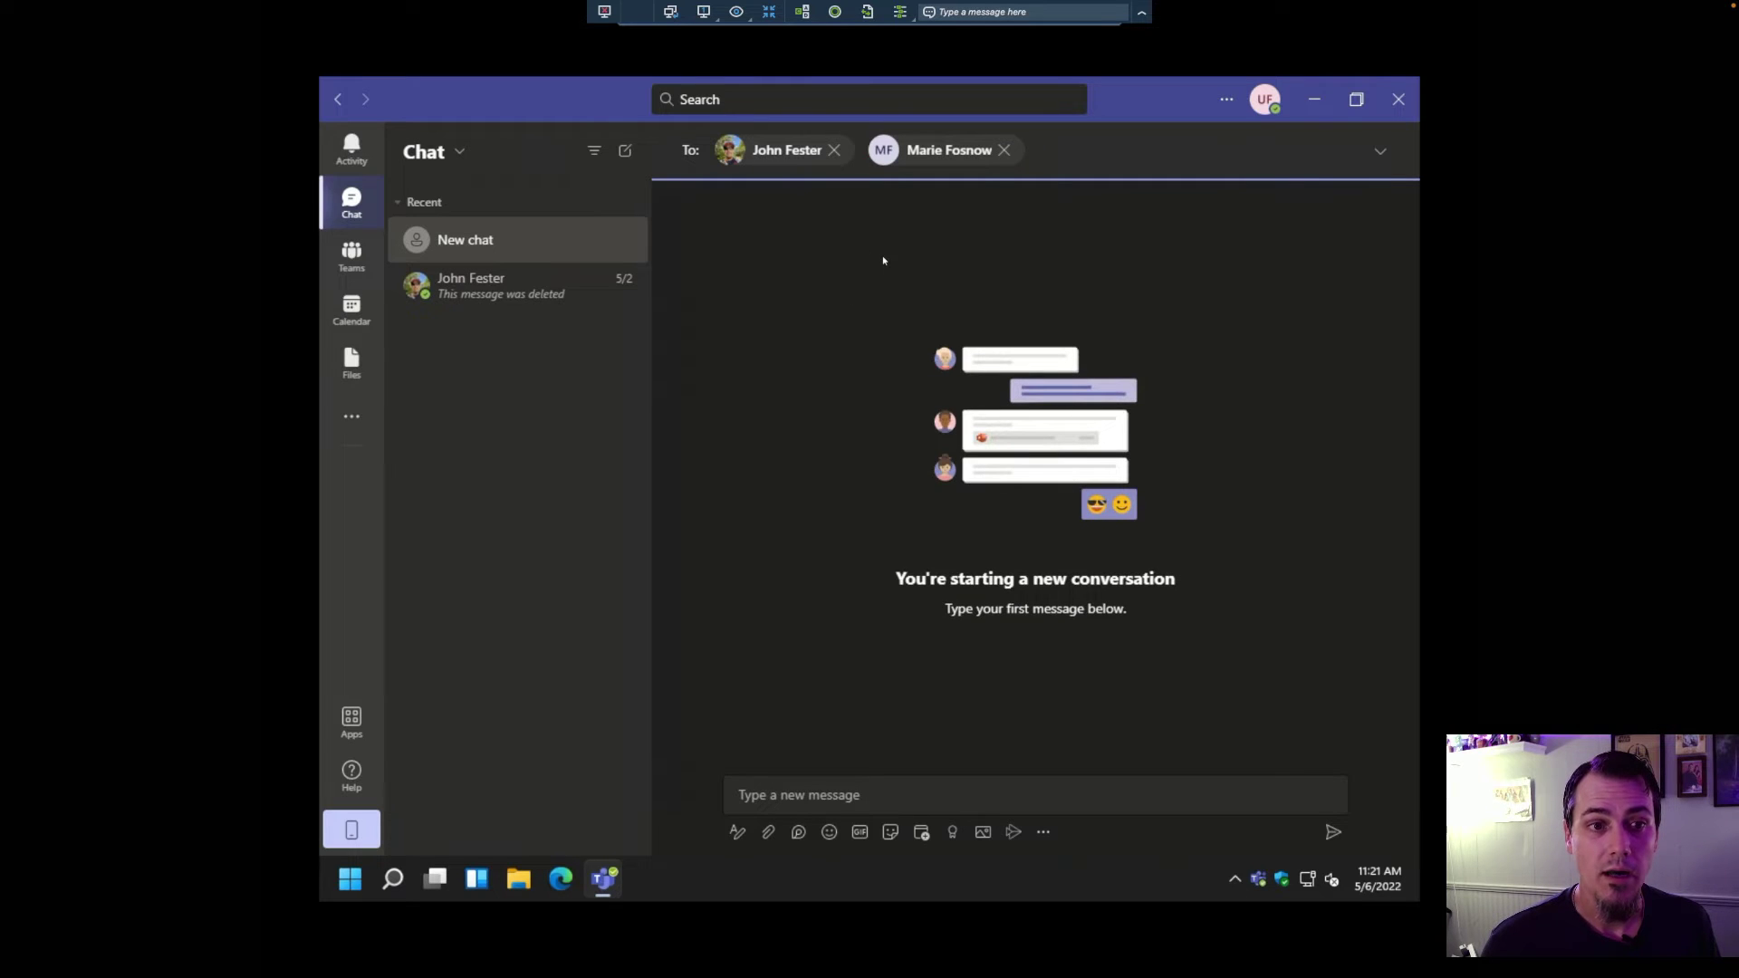
{"action": "type", "text": "pam"}
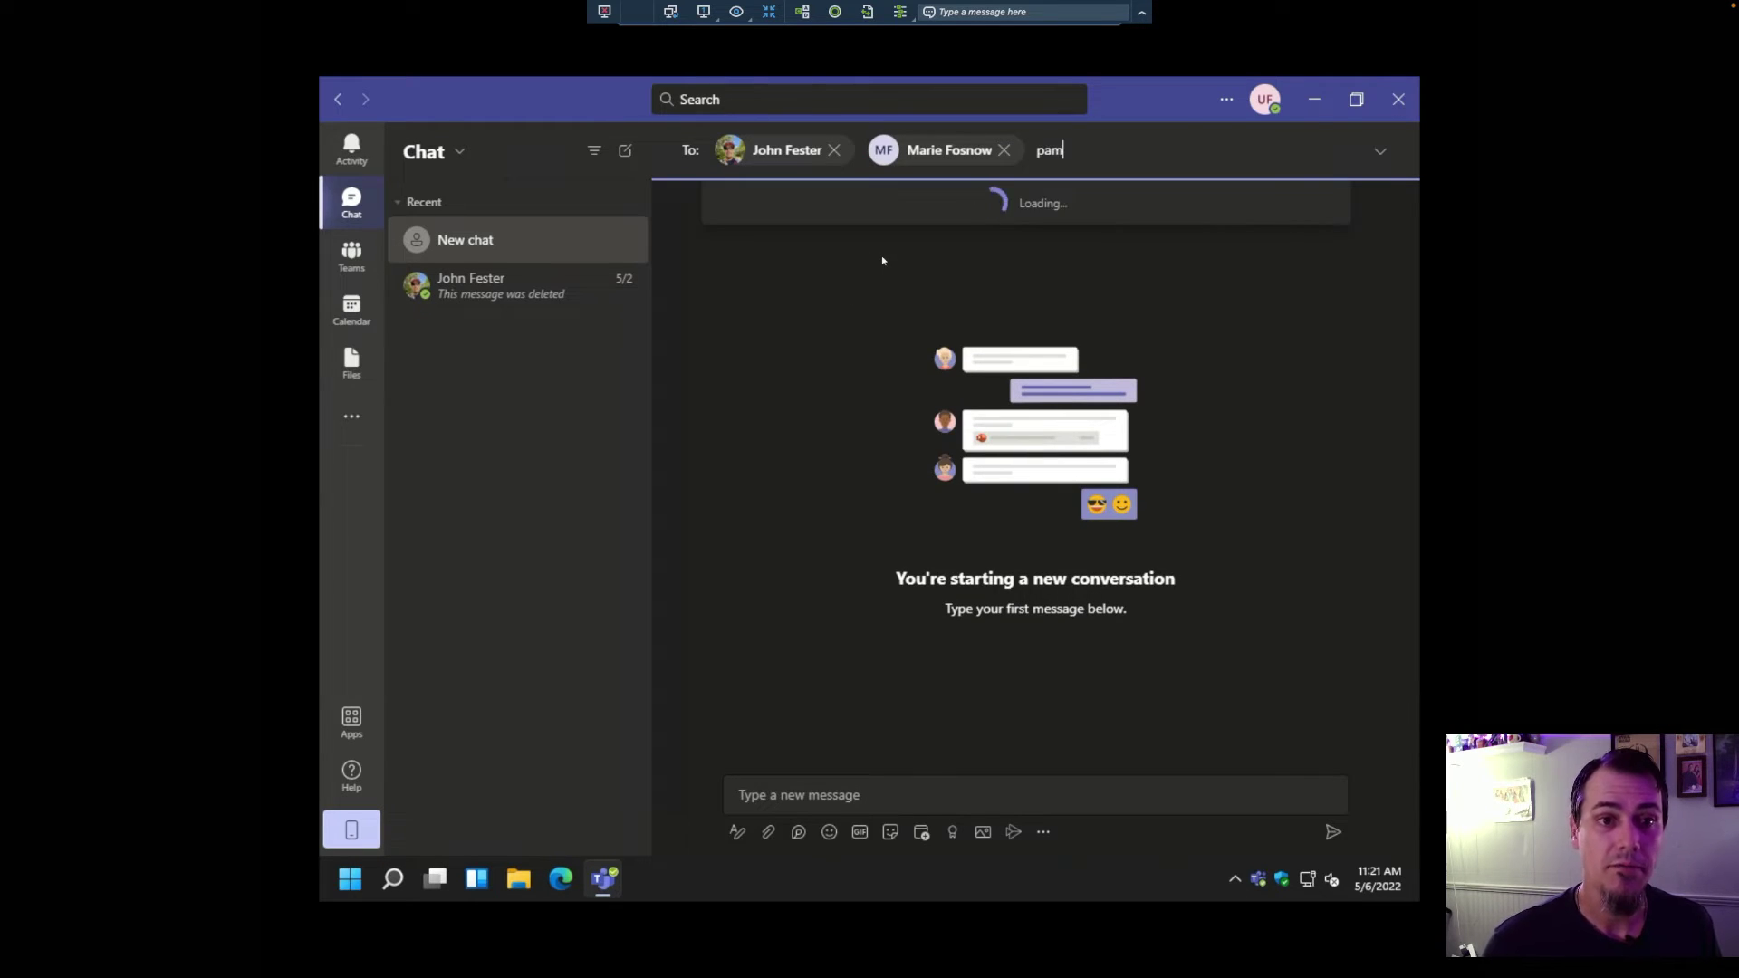
{"action": "key", "text": "Return"}
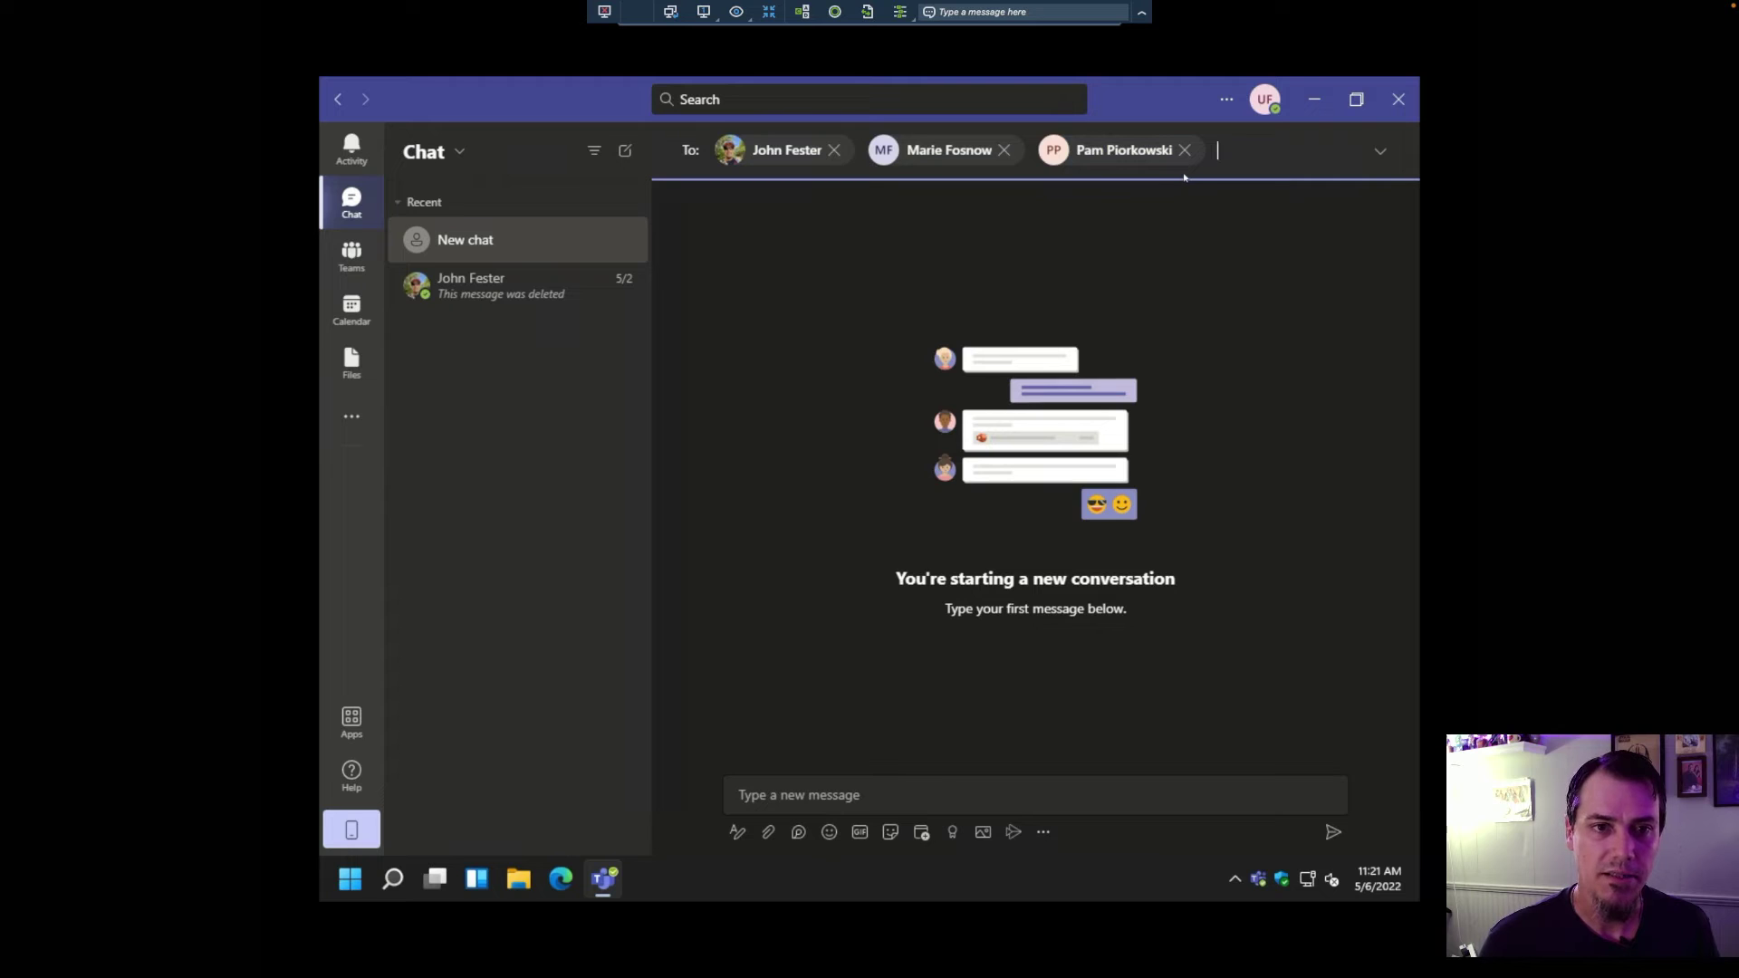
{"action": "key", "text": "Tab"}
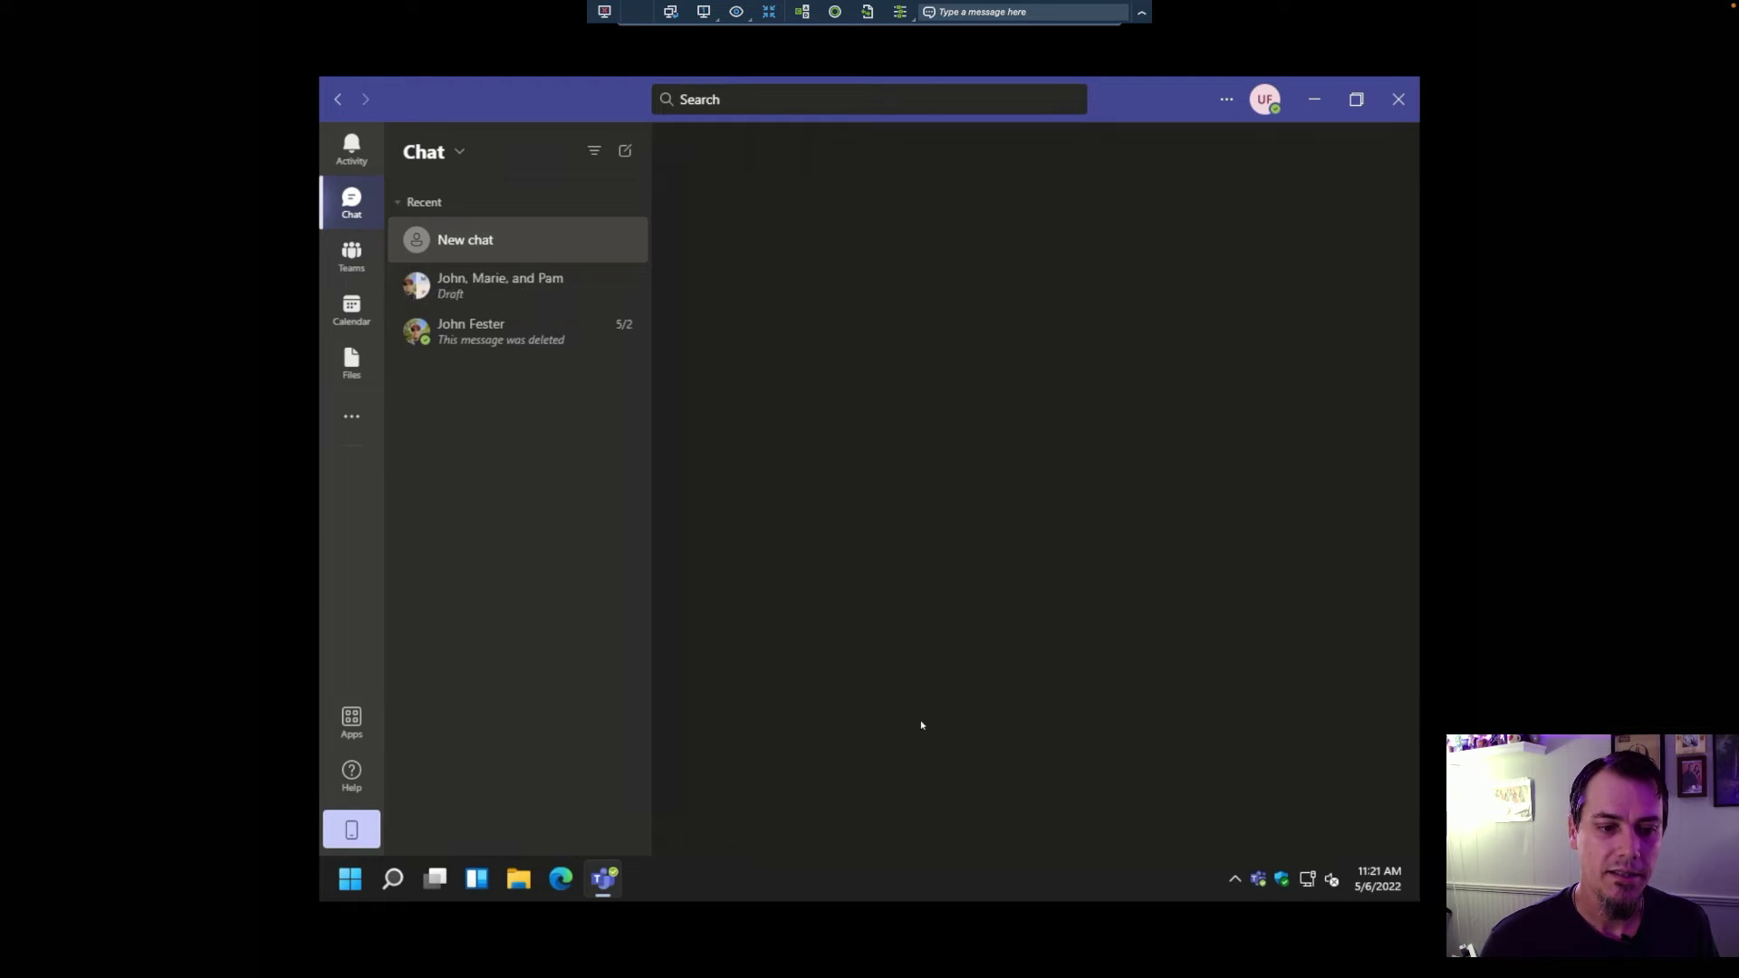
Step: Send 'This is just a test' to the group chat
{"action": "type", "text": "This is just a test"}
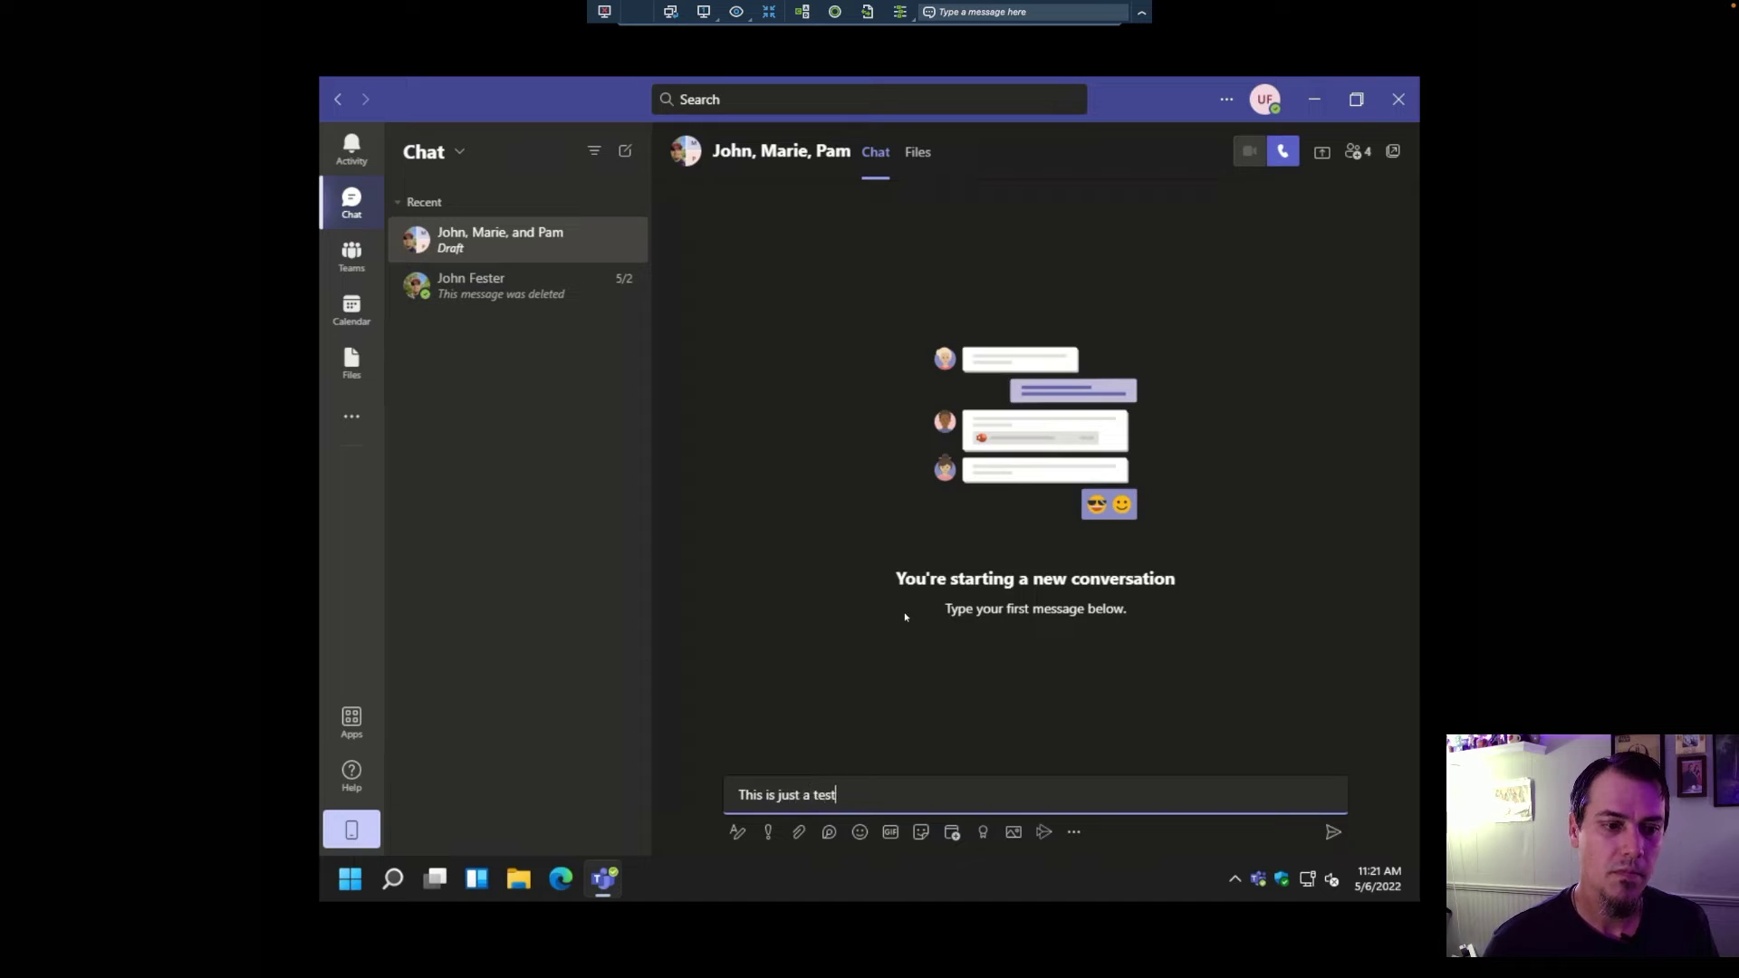
{"action": "key", "text": "Return"}
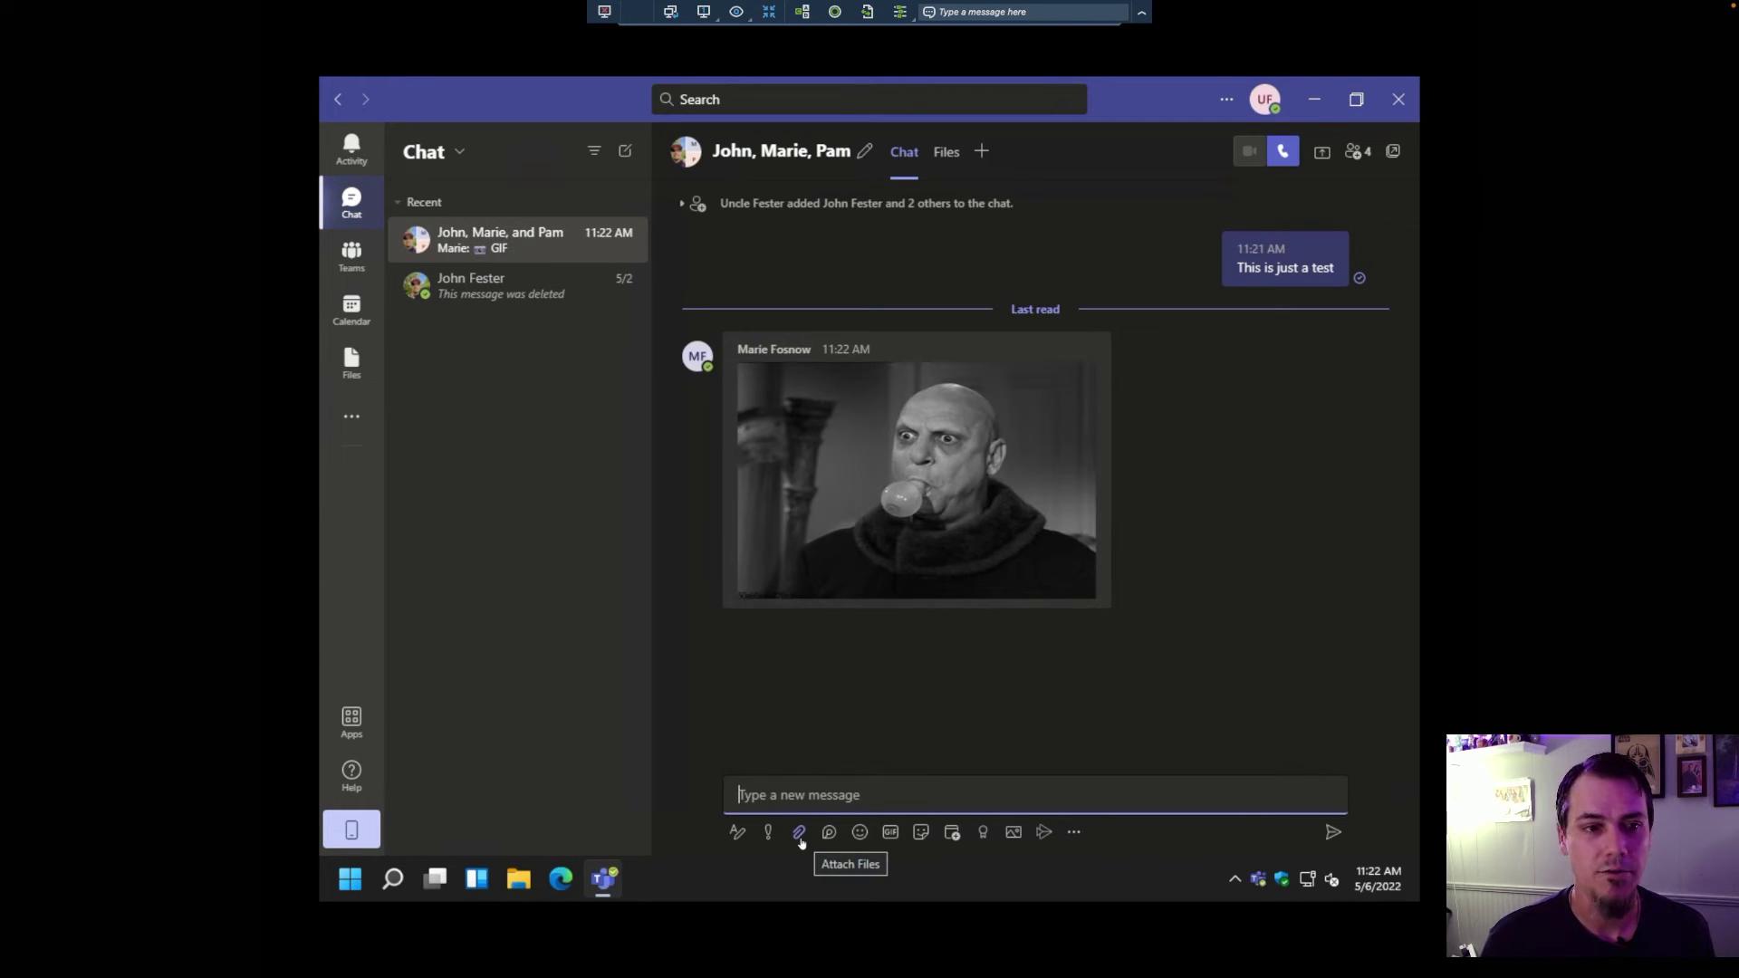
{"action": "mouse_move", "coordinate": [856, 574]}
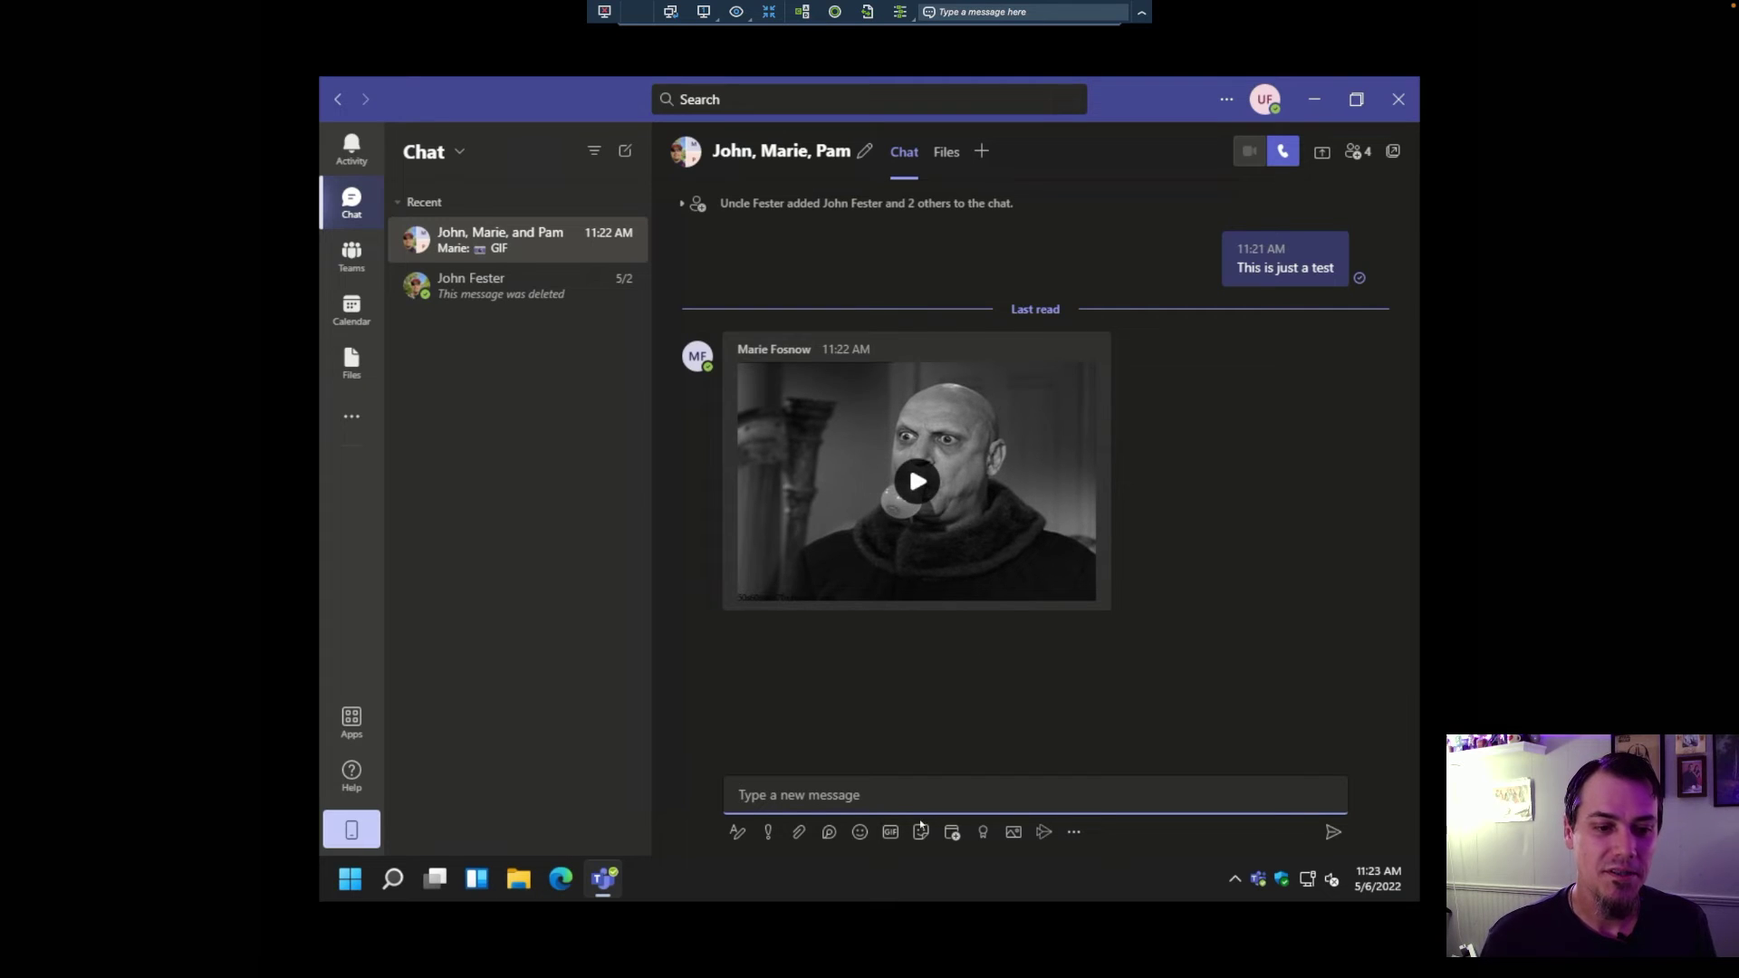
{"action": "left_click", "coordinate": [1014, 834]}
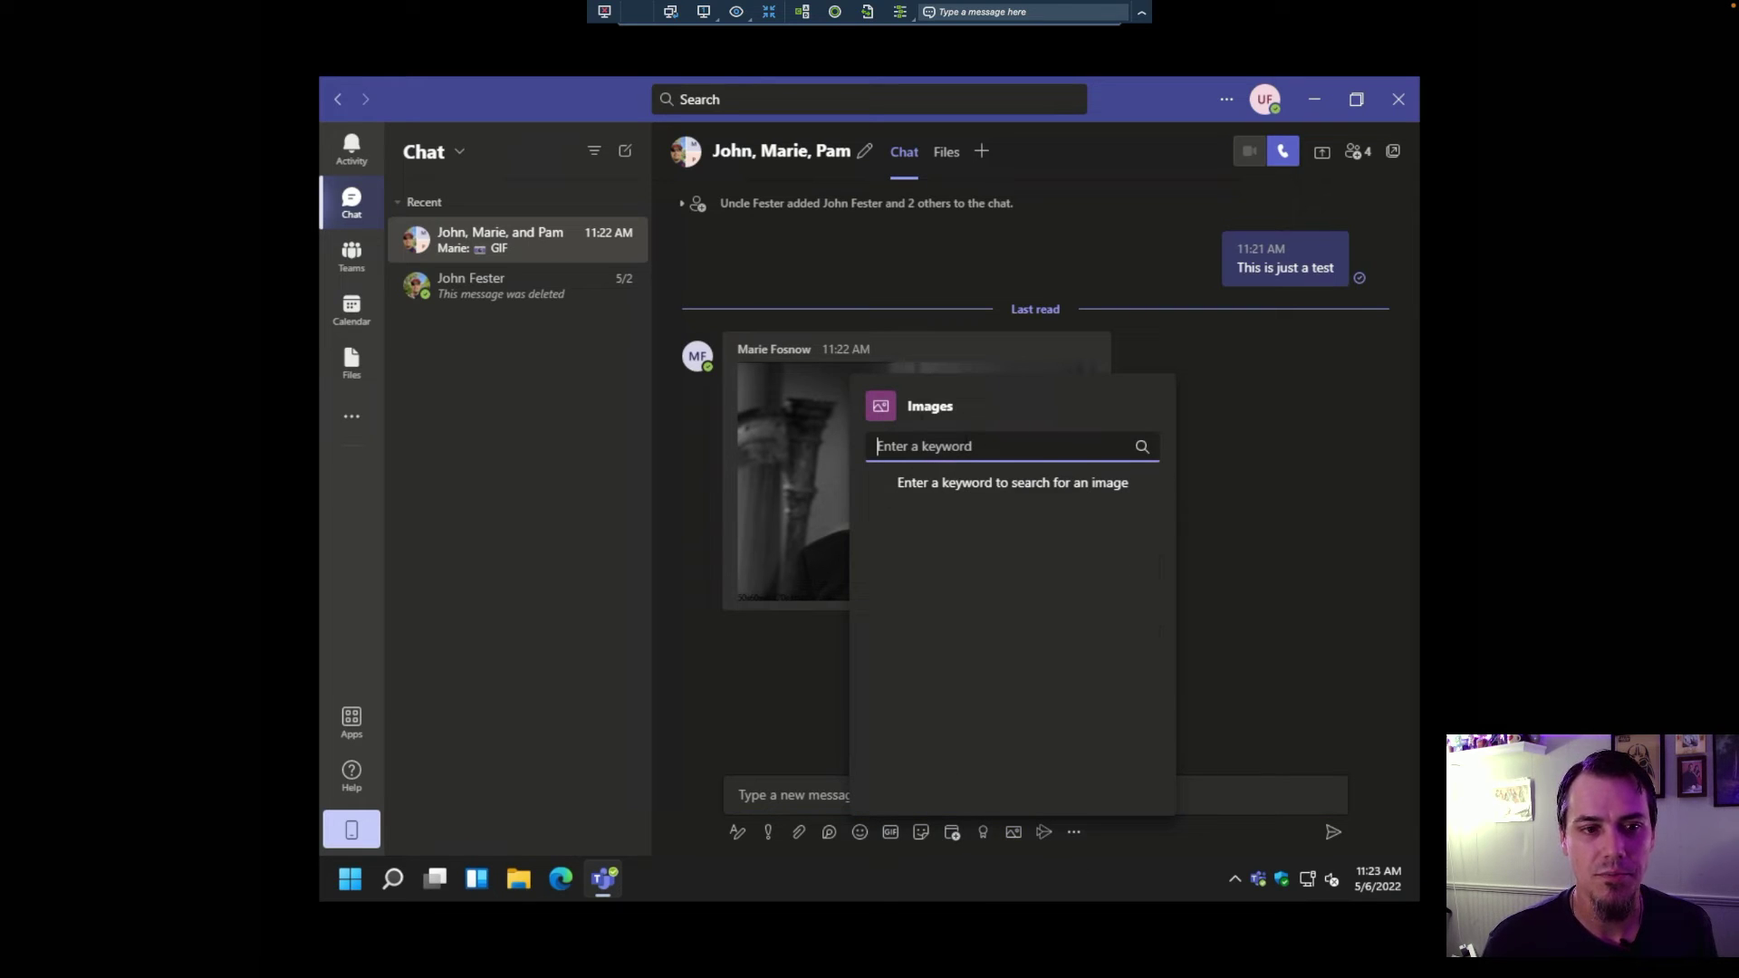
{"action": "left_click", "coordinate": [1239, 570]}
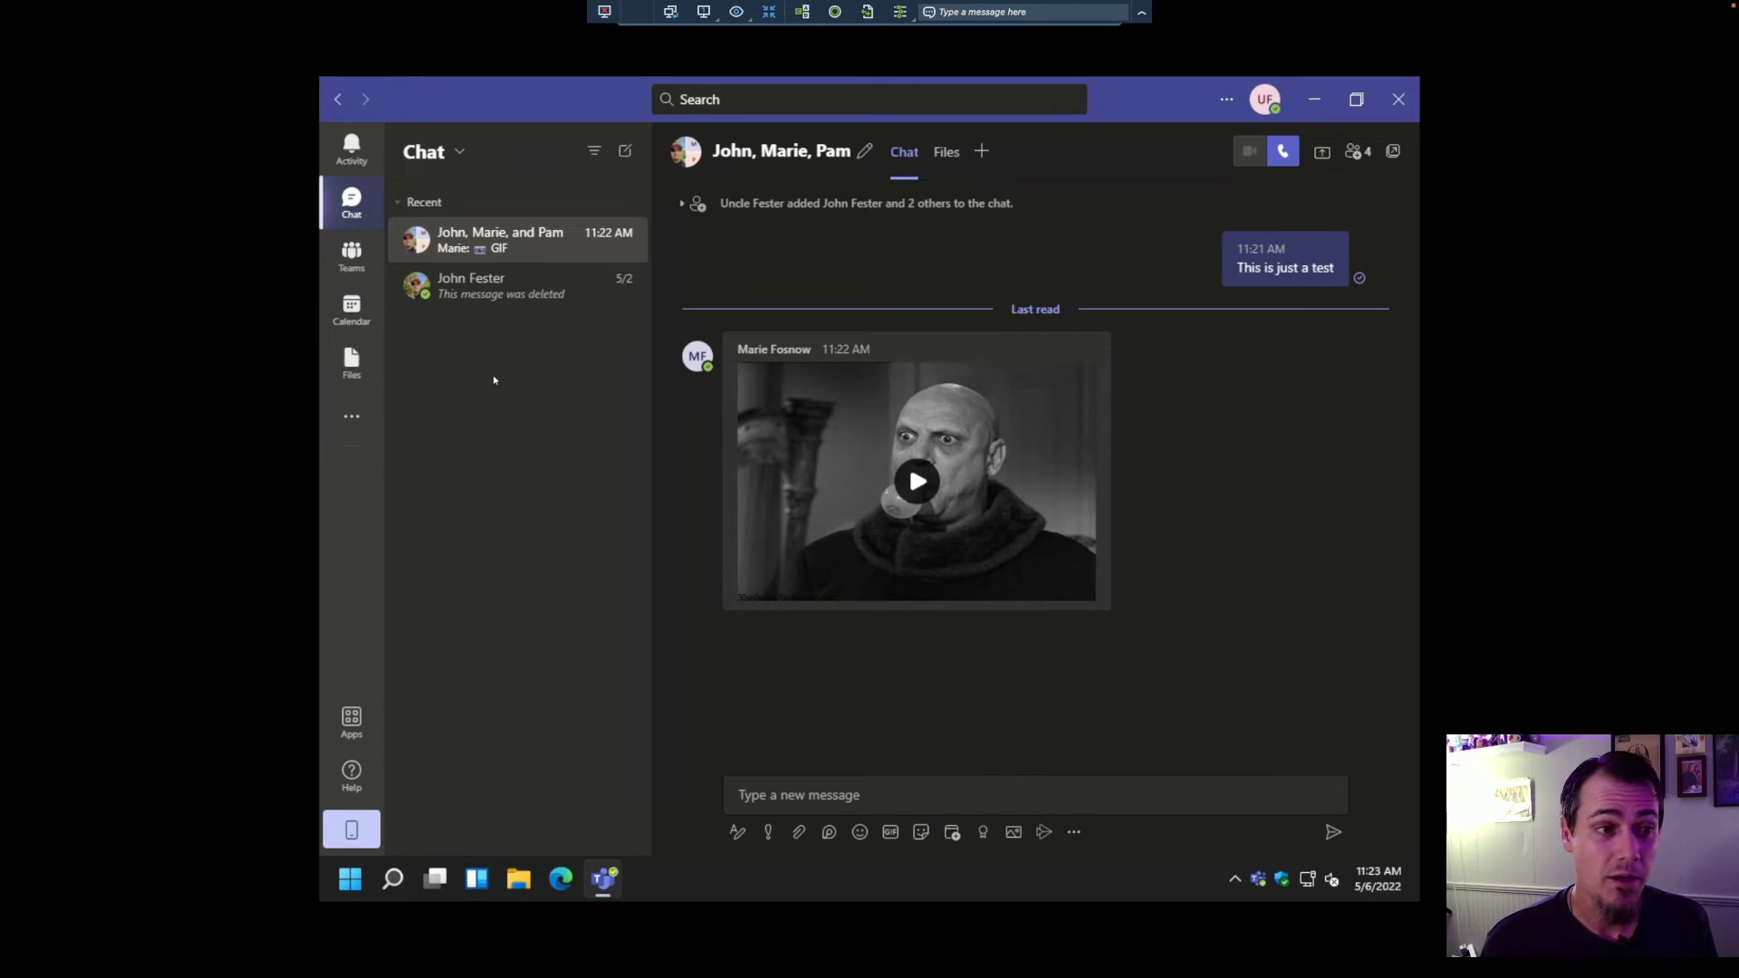
Step: Open the one-on-one chat with the colleague and bring up the Praise form
{"action": "left_click", "coordinate": [494, 294]}
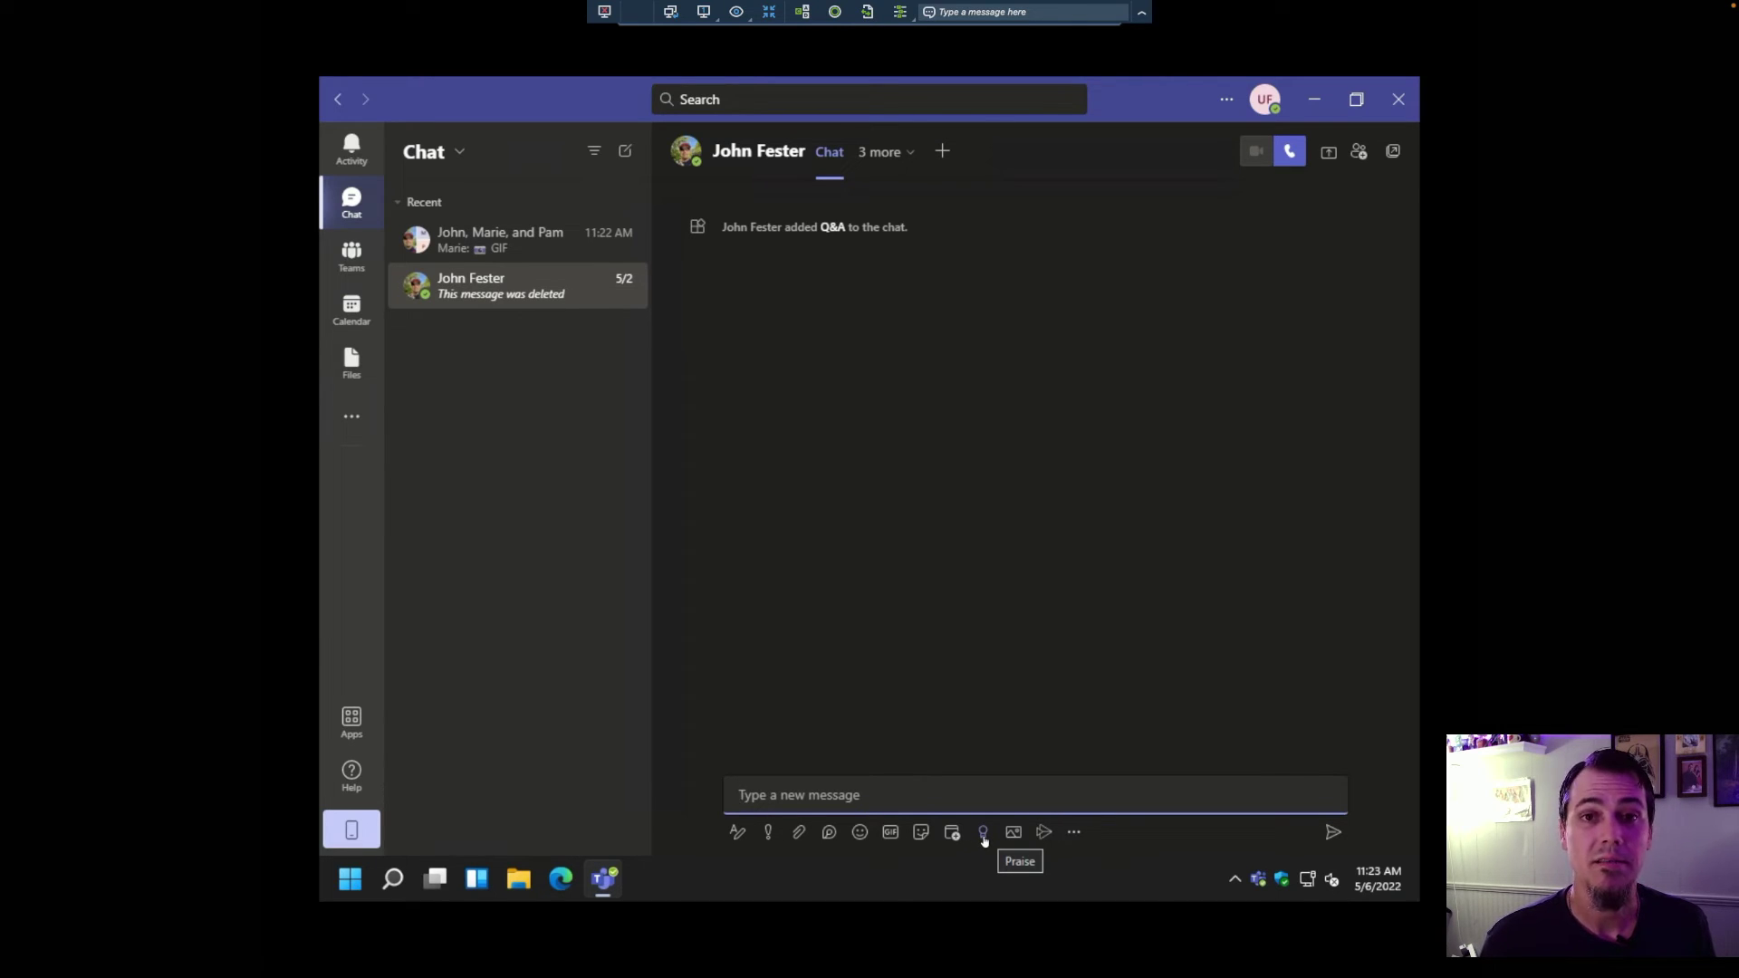
{"action": "left_click", "coordinate": [984, 834]}
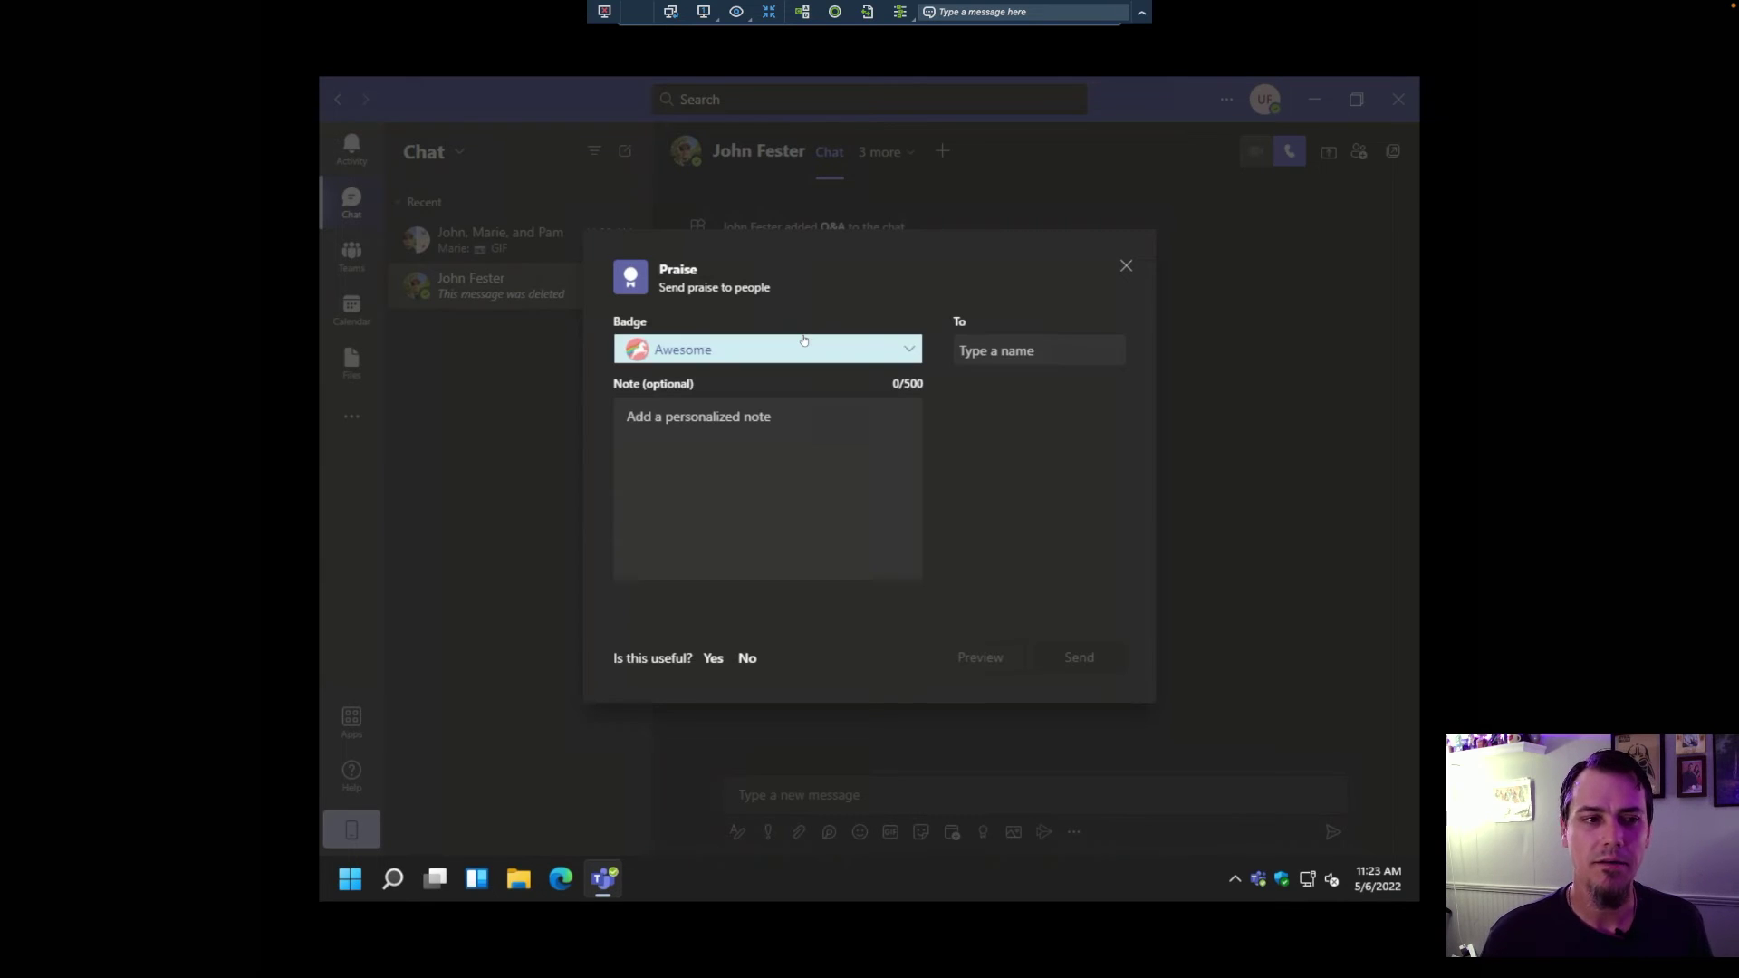
Step: Choose the Creative praise badge and add the colleague as its recipient
{"action": "left_click", "coordinate": [711, 350]}
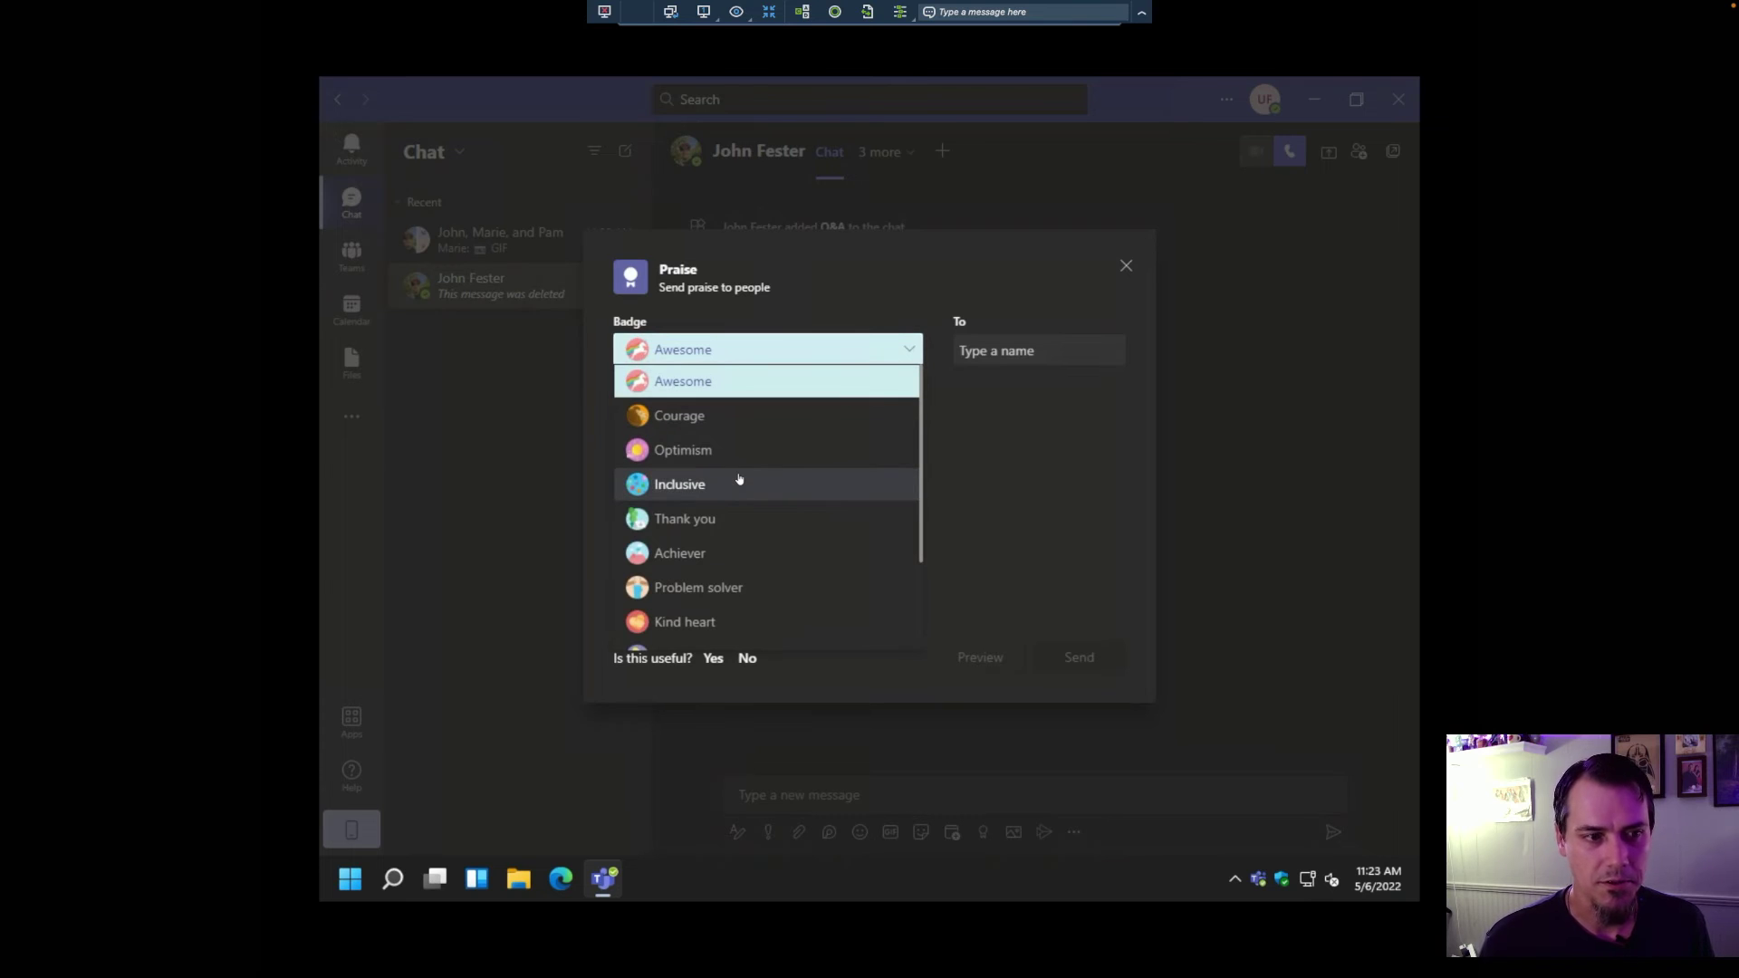
{"action": "scroll", "coordinate": [759, 485], "scroll_direction": "down", "scroll_amount": 3}
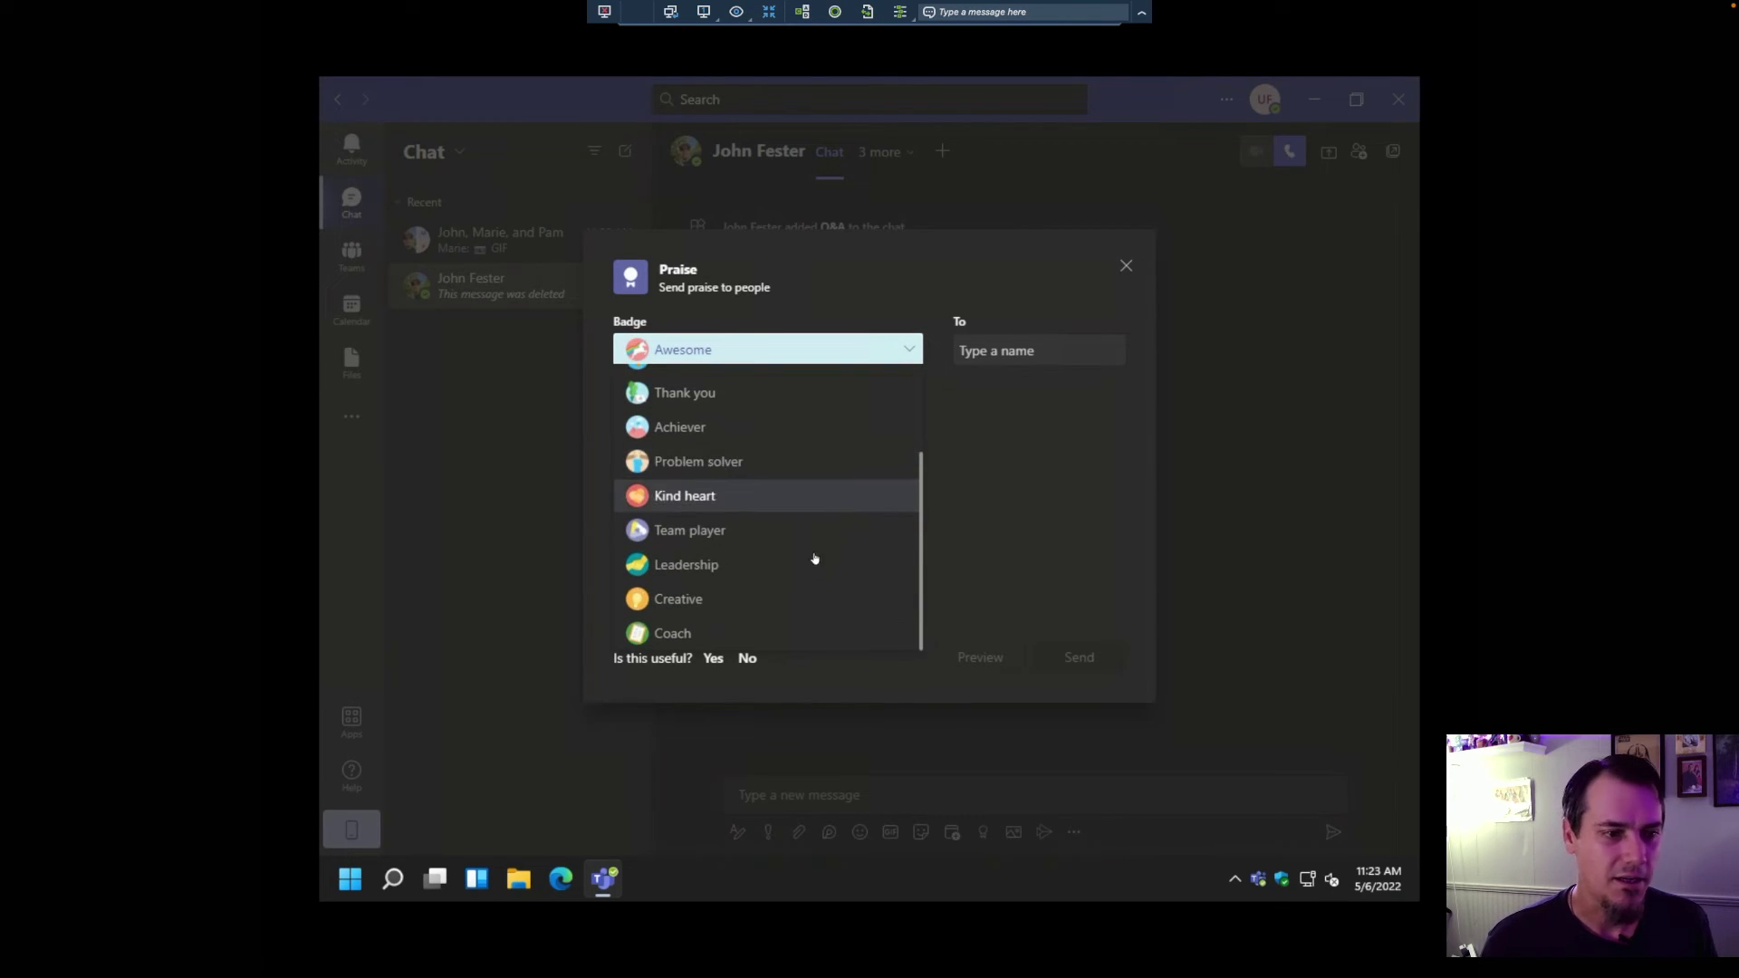
{"action": "left_click", "coordinate": [805, 600]}
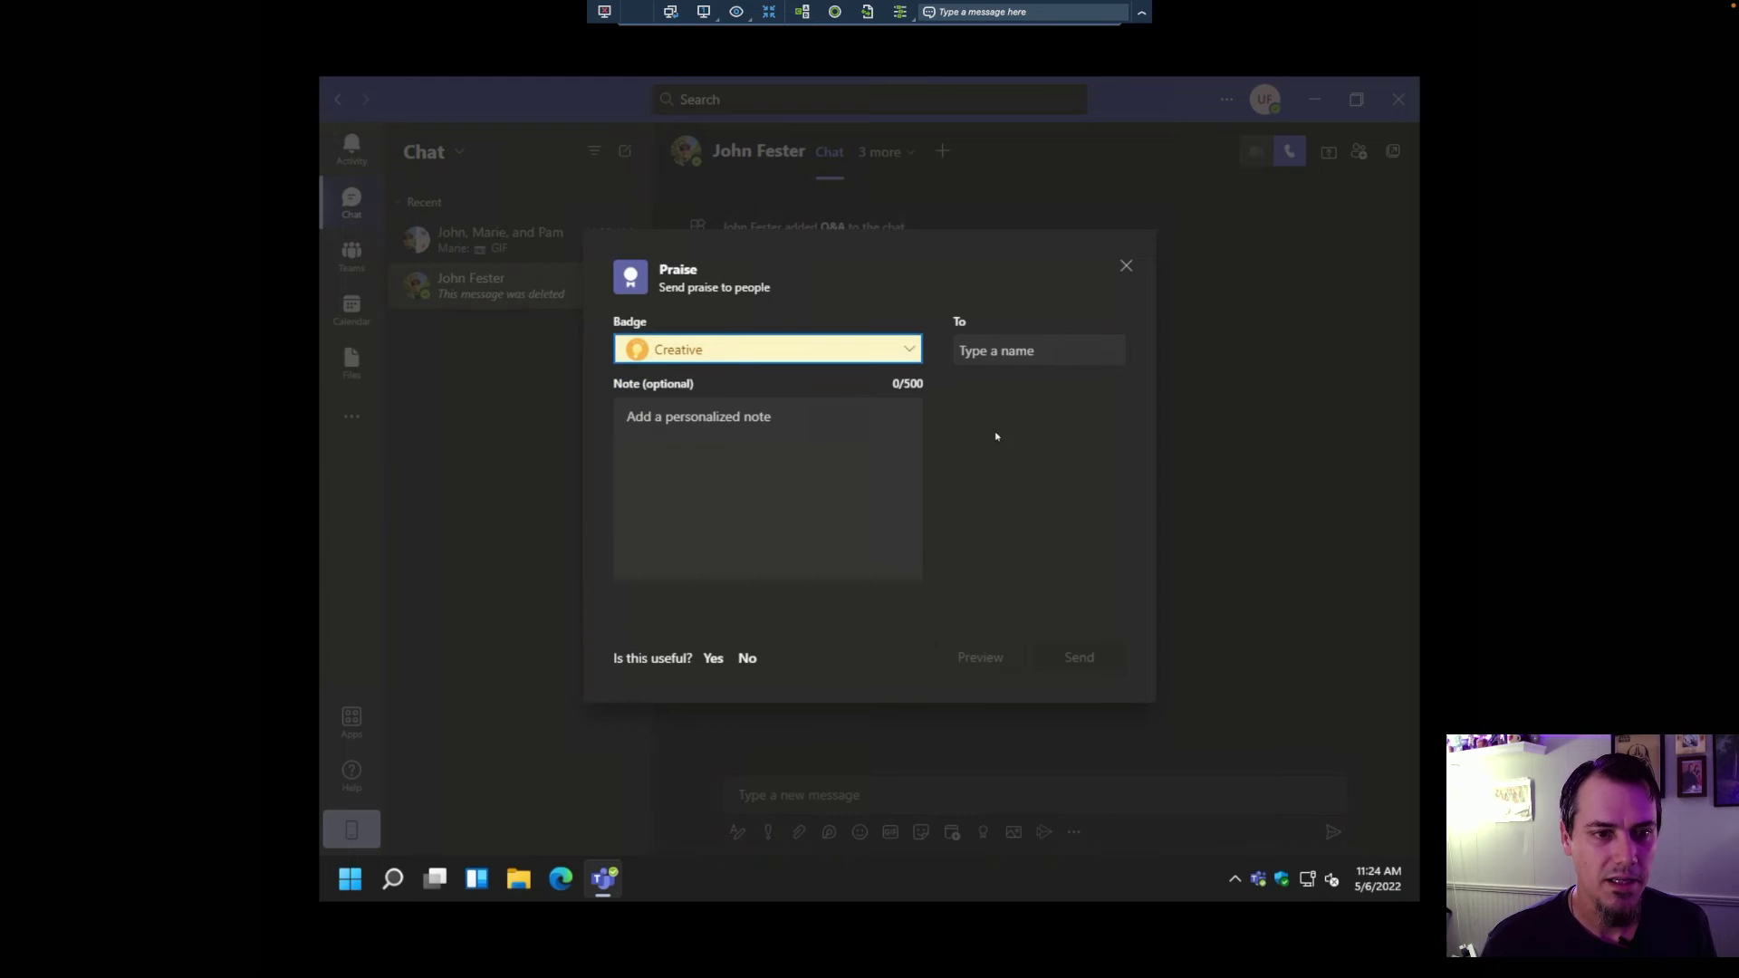
{"action": "left_click", "coordinate": [1018, 351]}
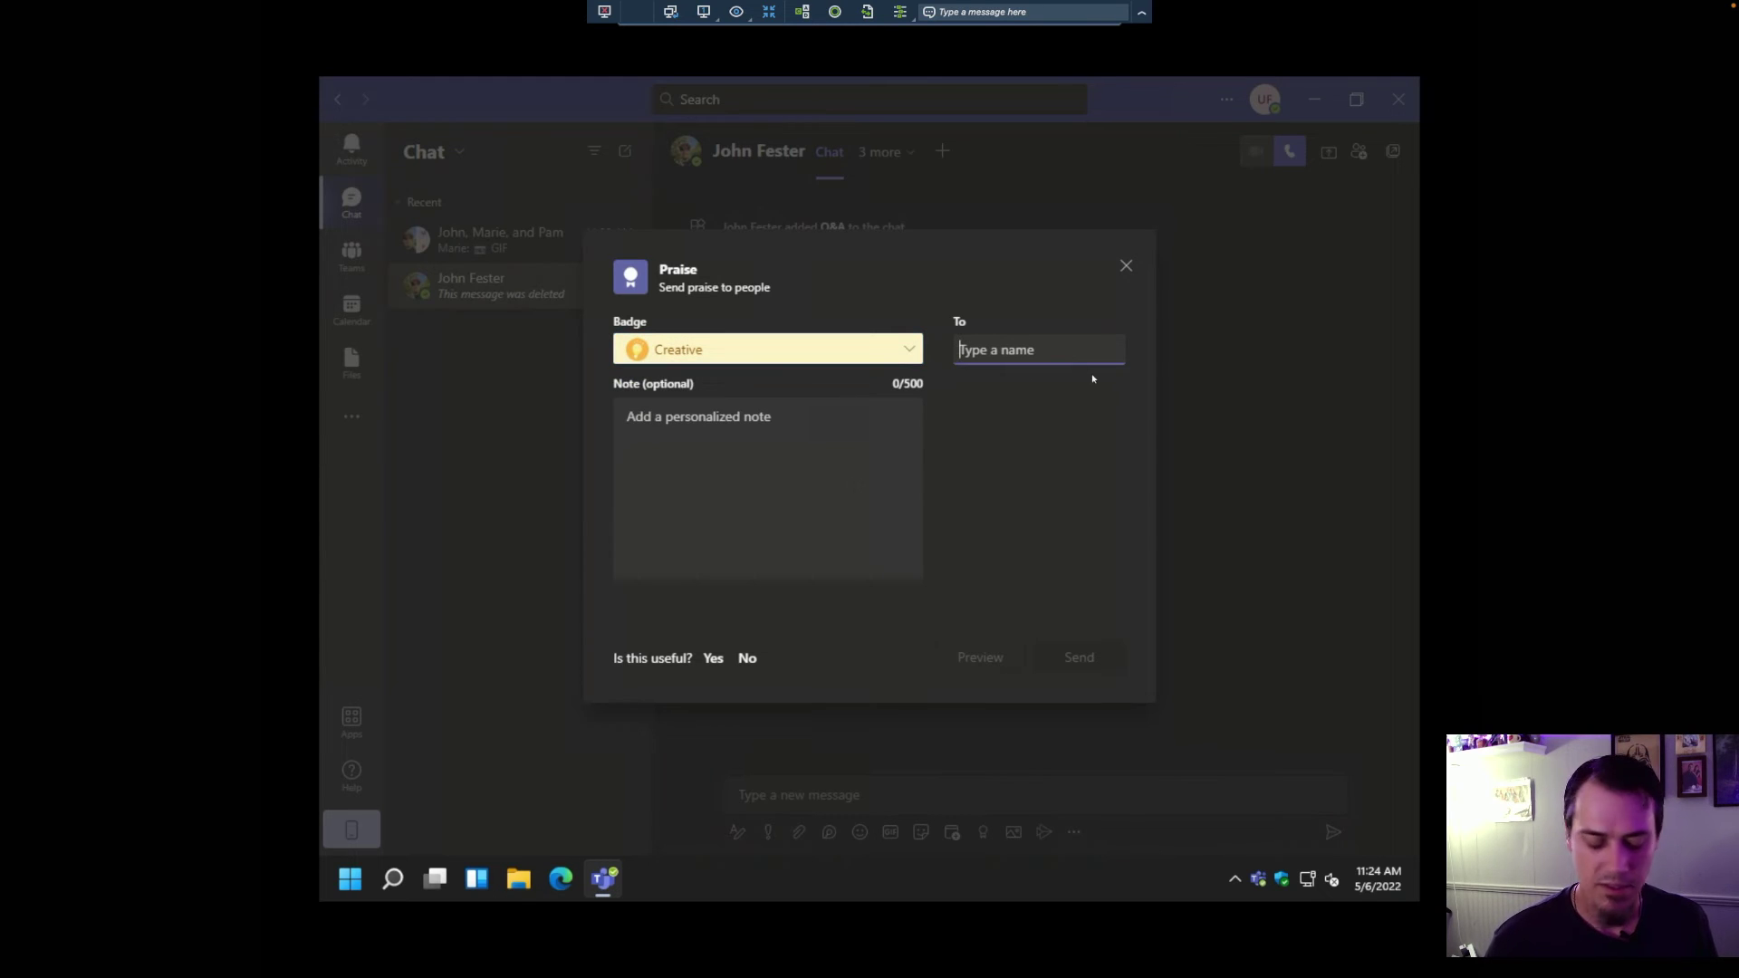
{"action": "type", "text": "fester"}
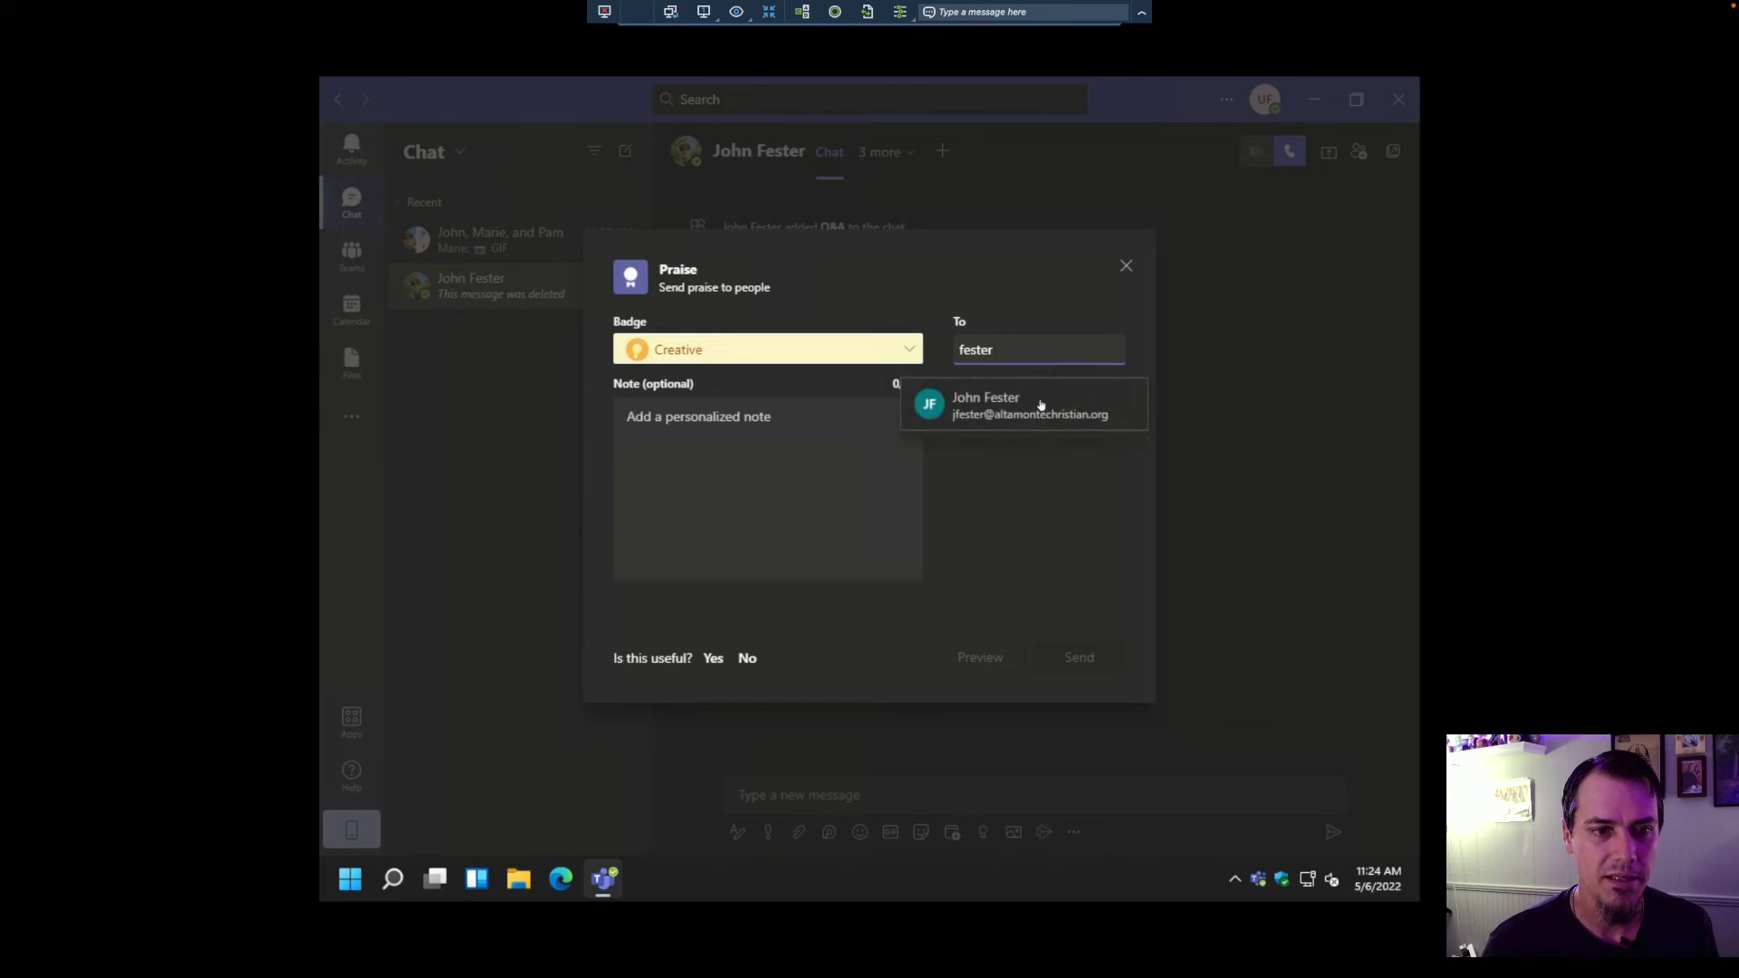
{"action": "left_click", "coordinate": [1041, 404]}
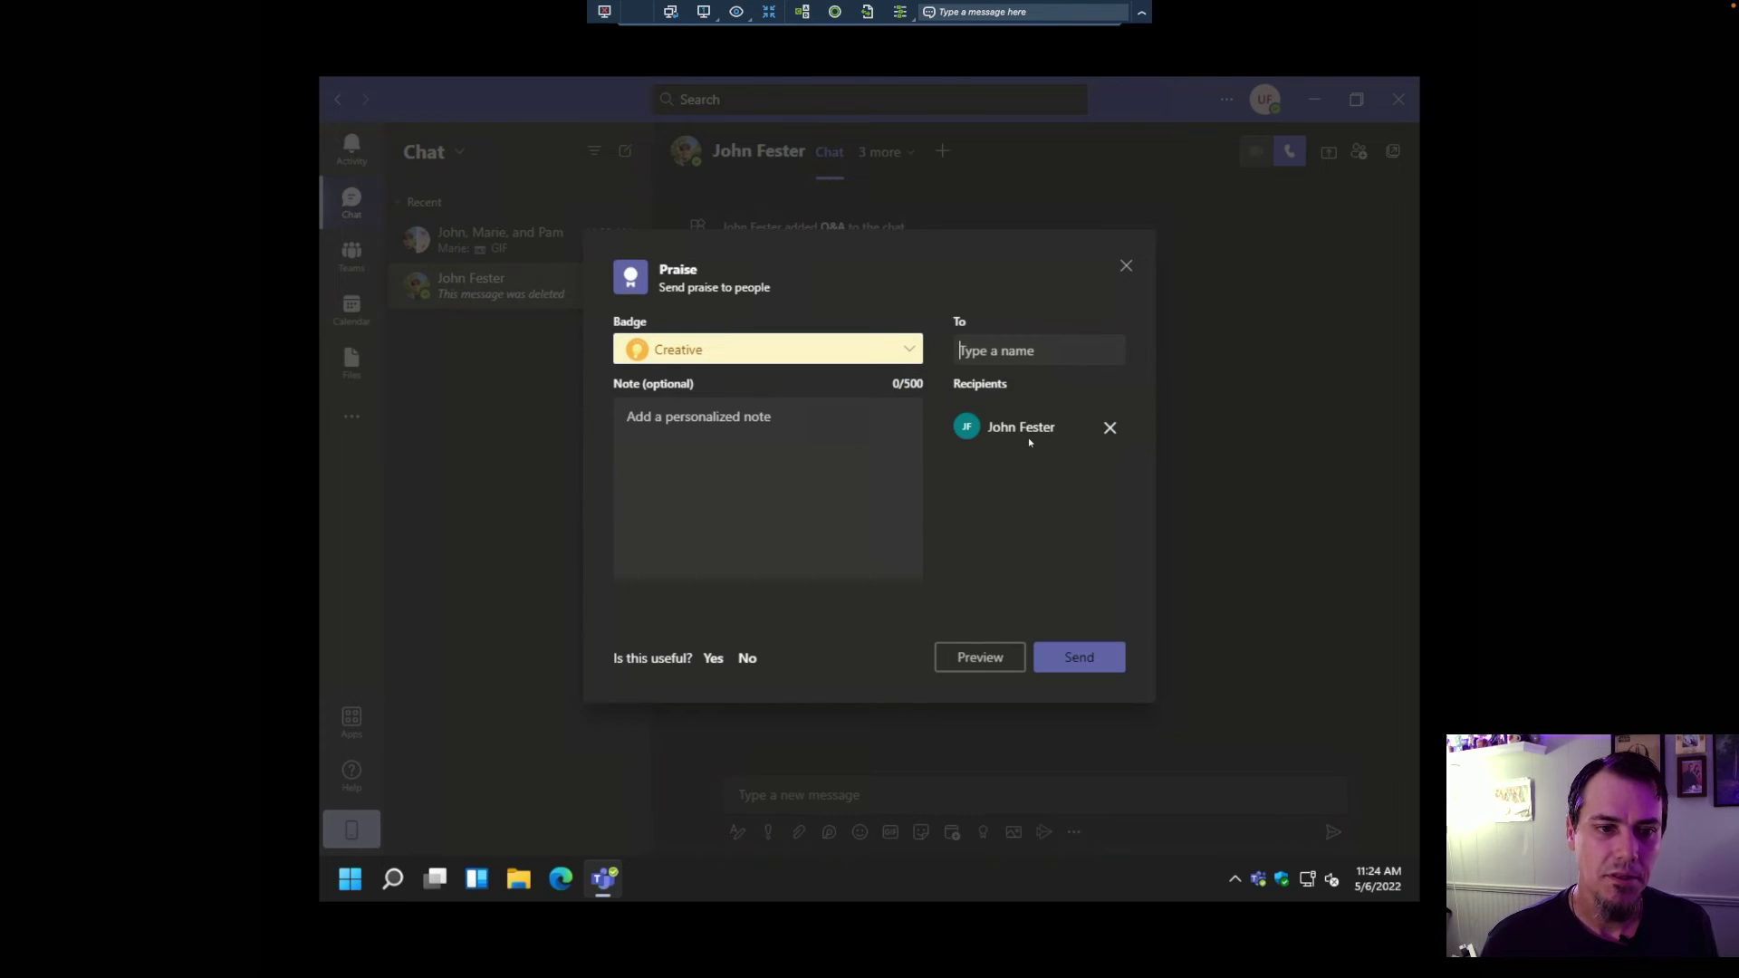
Step: Send the praise with note 'You are so creative! Thank you for setting up Microsoft Teams!'
{"action": "left_click", "coordinate": [699, 492]}
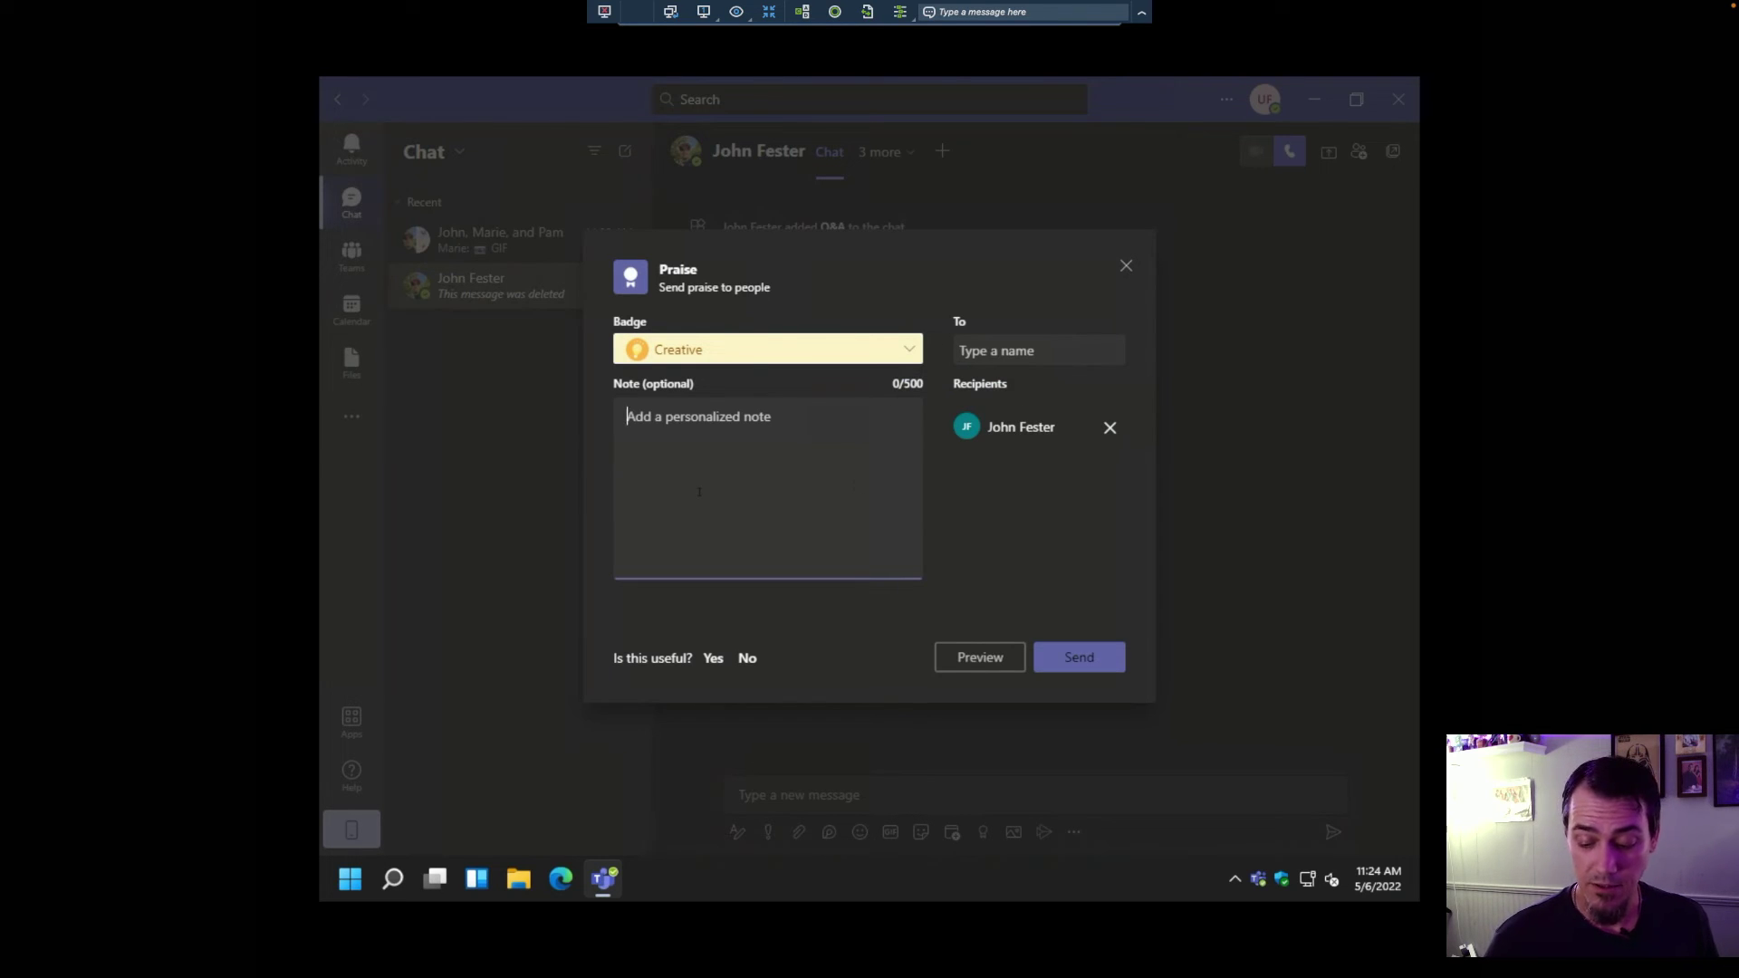
{"action": "type", "text": "You are so creat"}
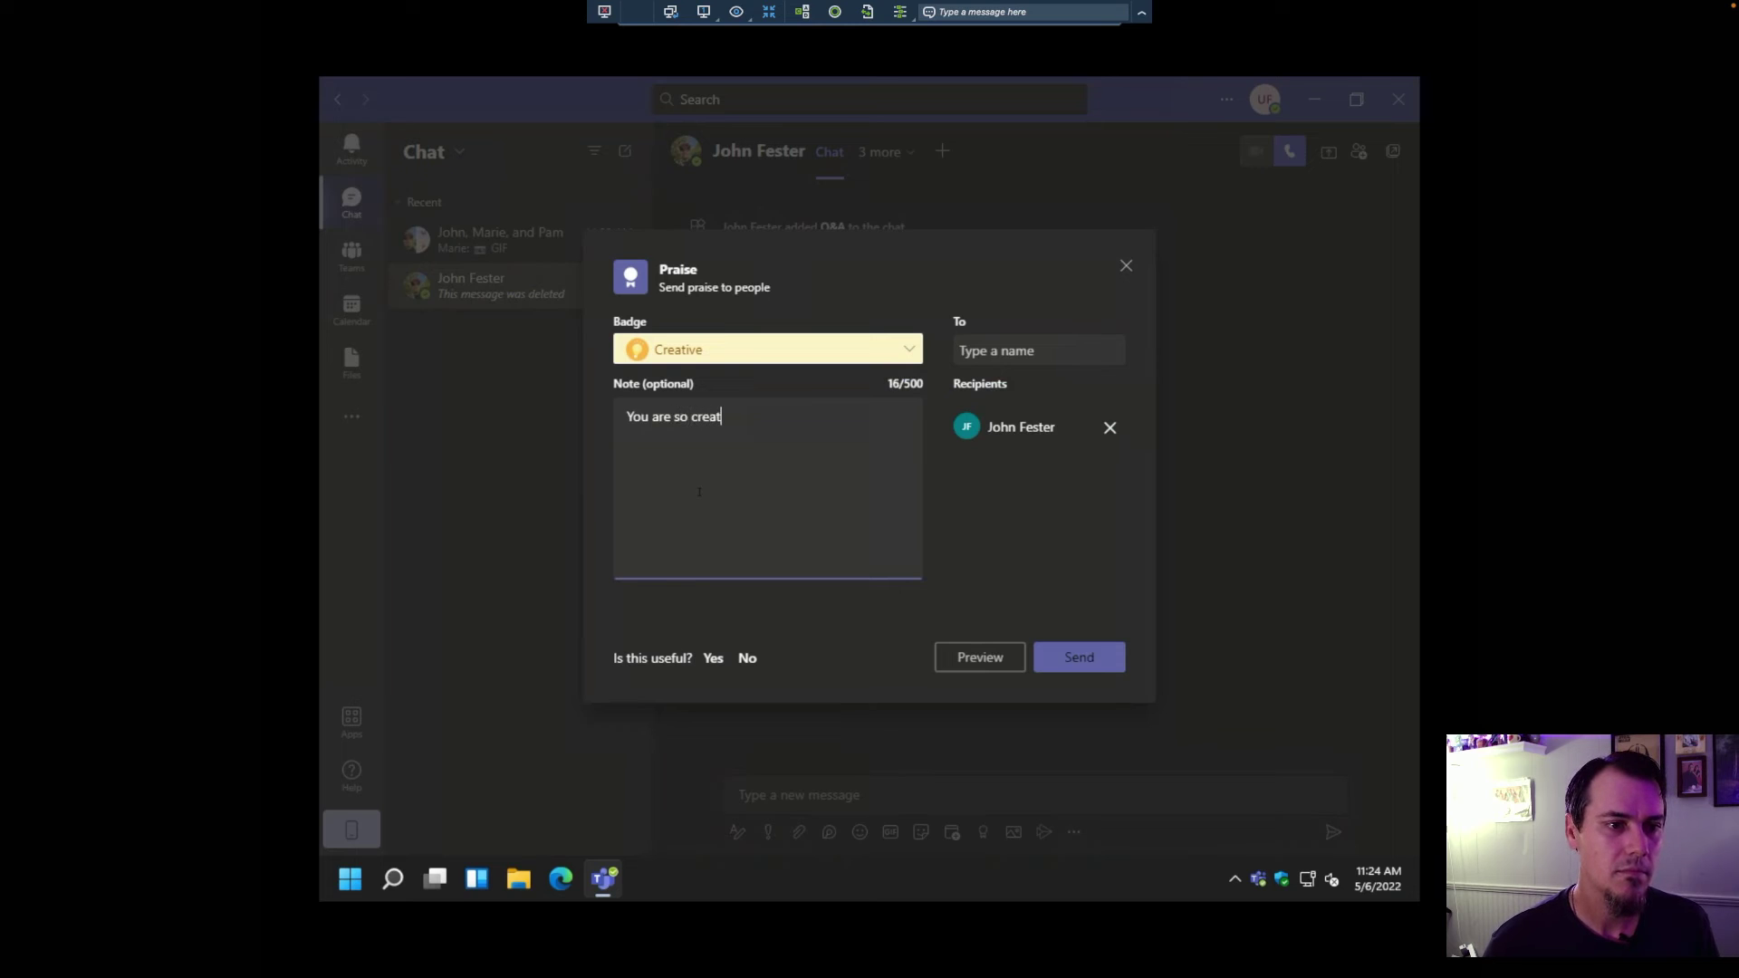
{"action": "type", "text": "ive! Thank you for y"}
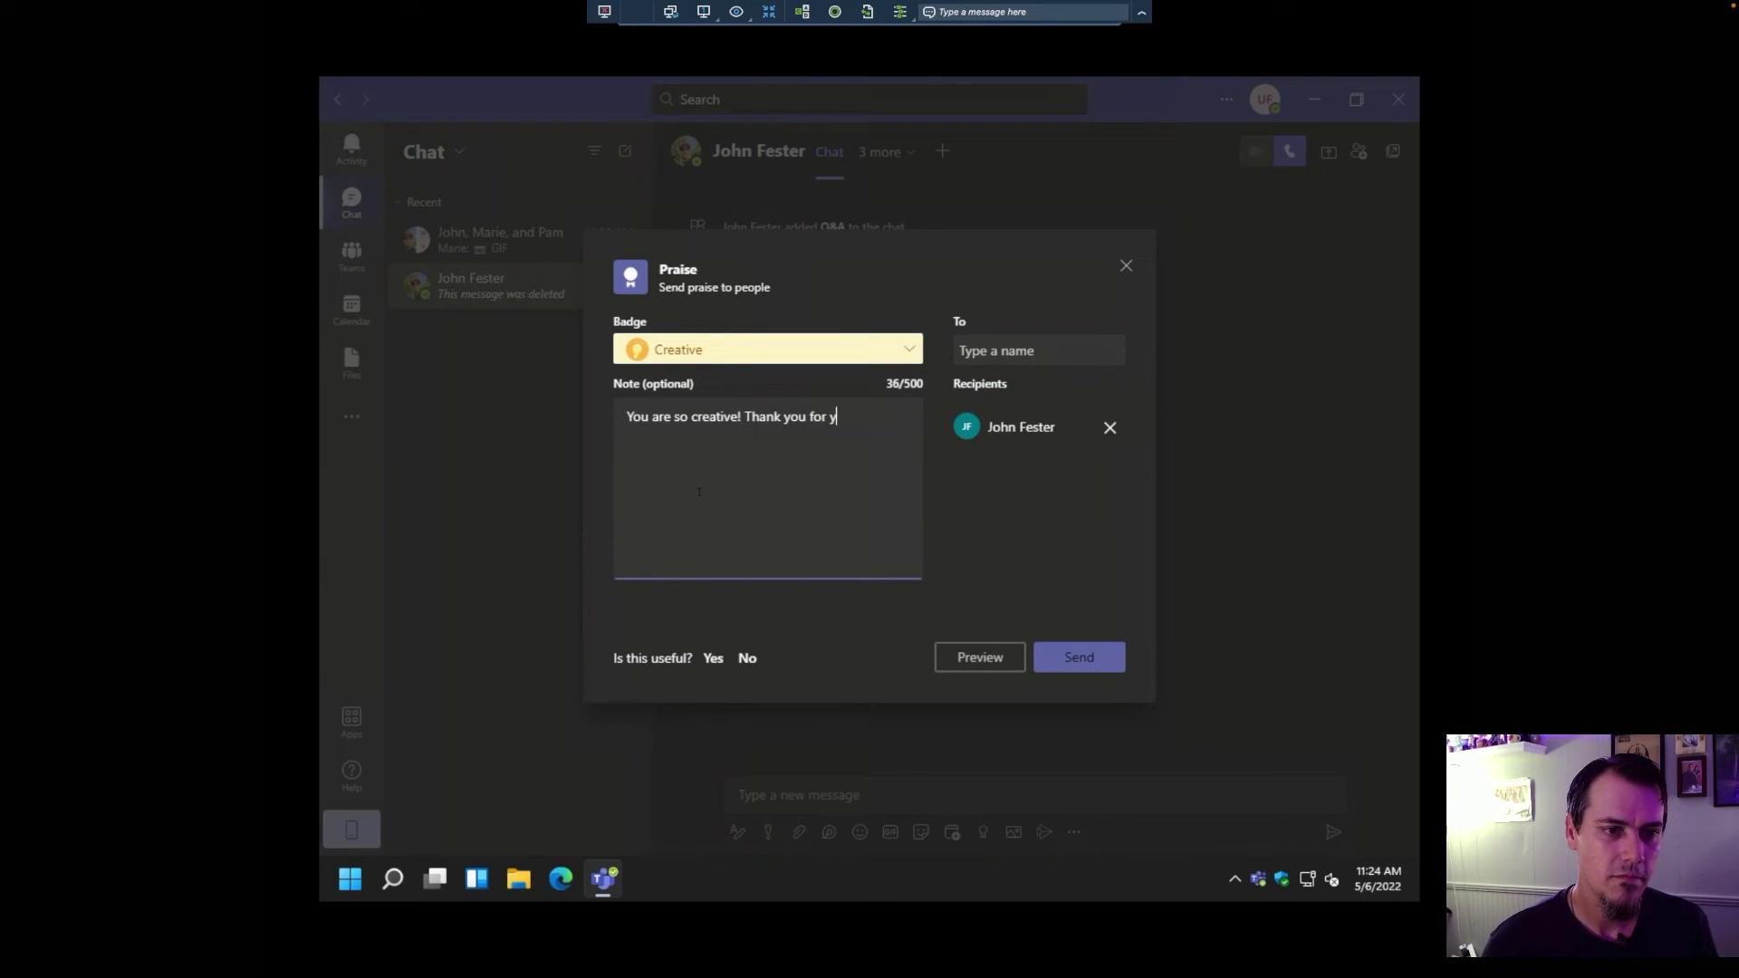
{"action": "key", "text": "BackSpace"}
{"action": "type", "text": "setting up Mic"}
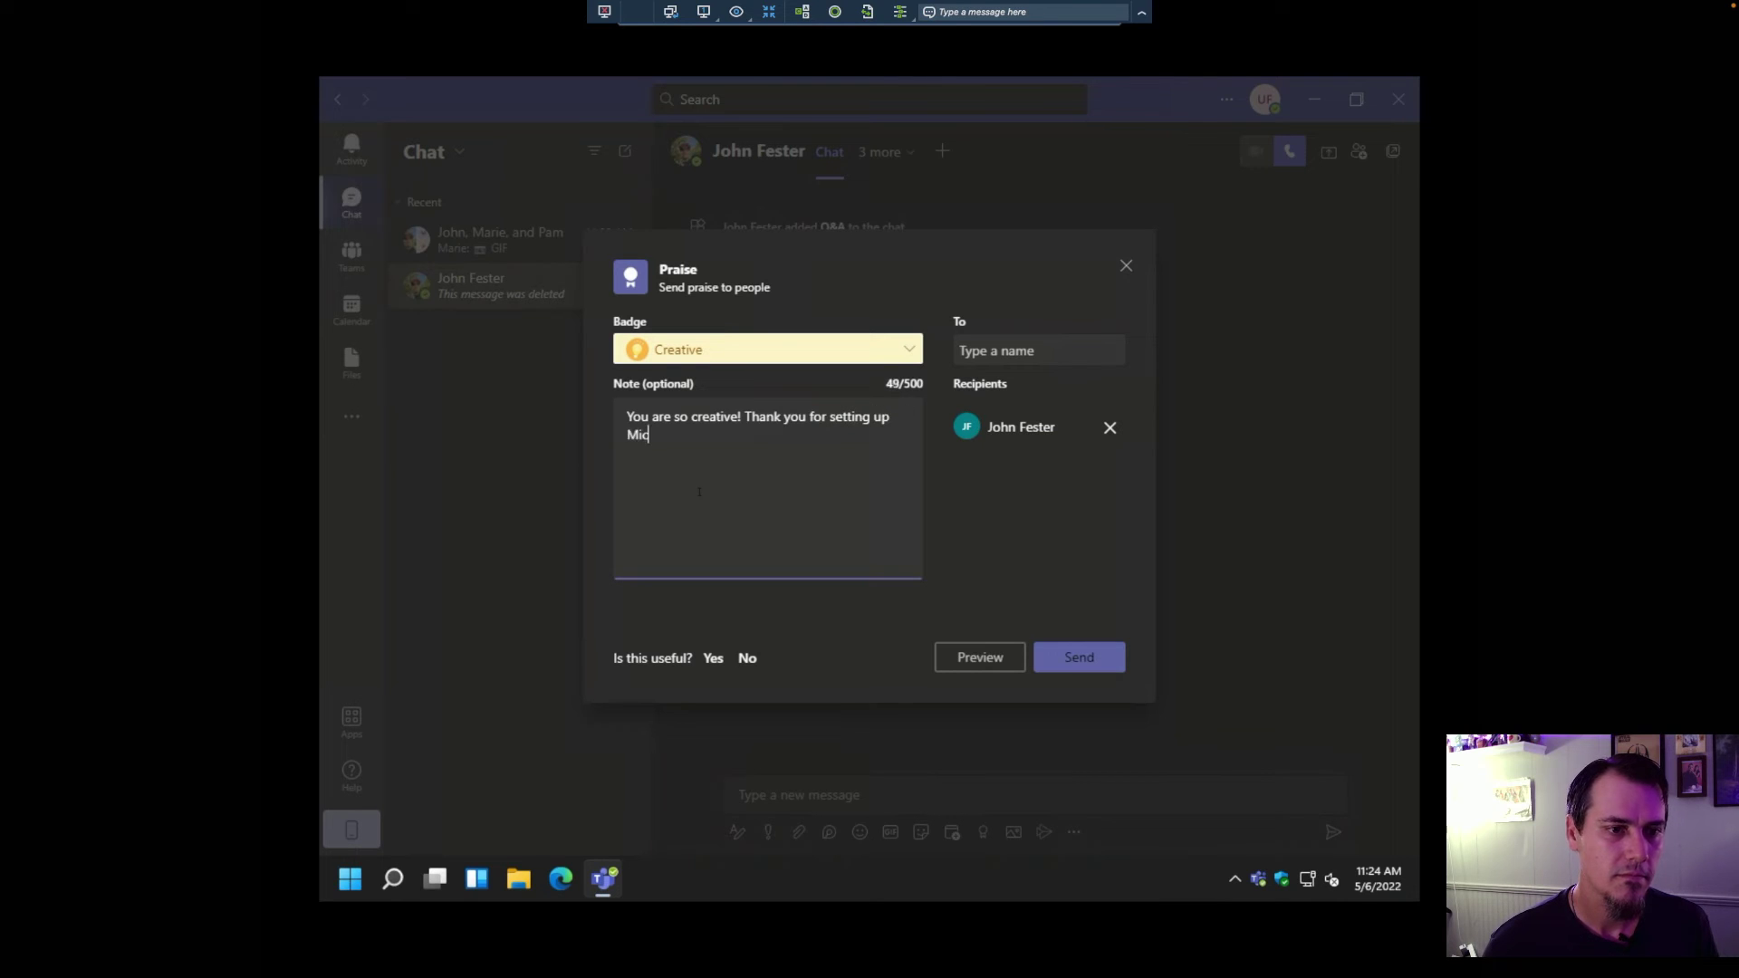
{"action": "type", "text": "rosoft Teams!"}
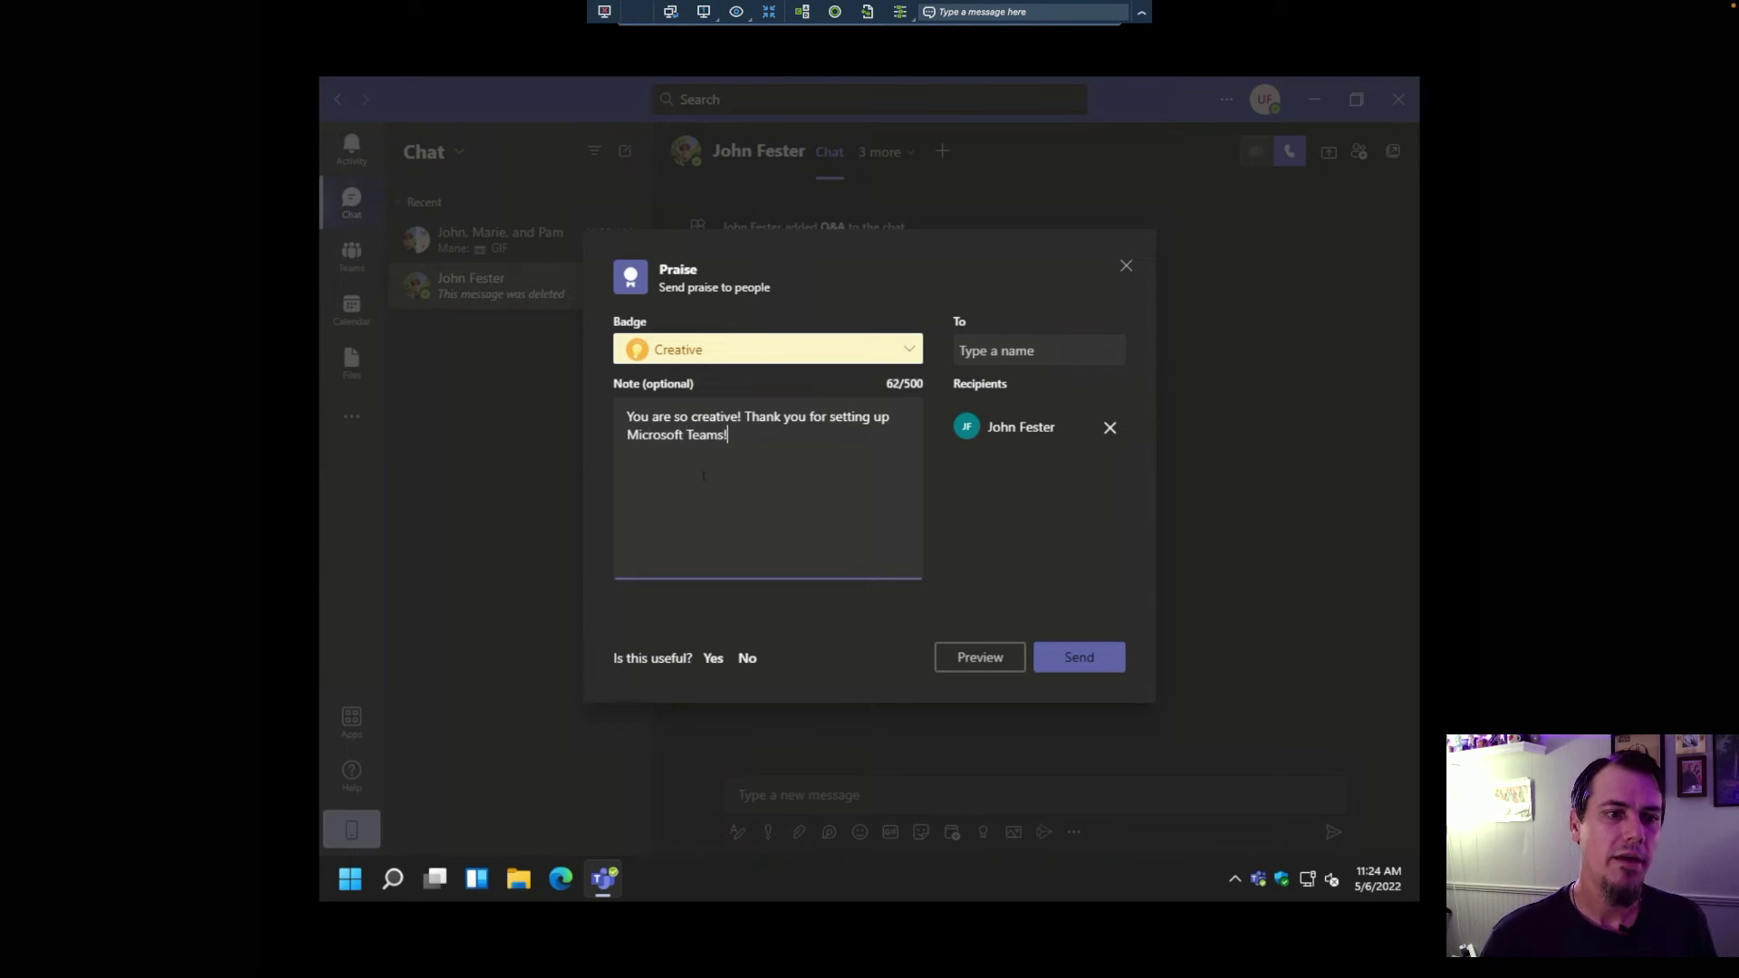
{"action": "left_click", "coordinate": [1055, 656]}
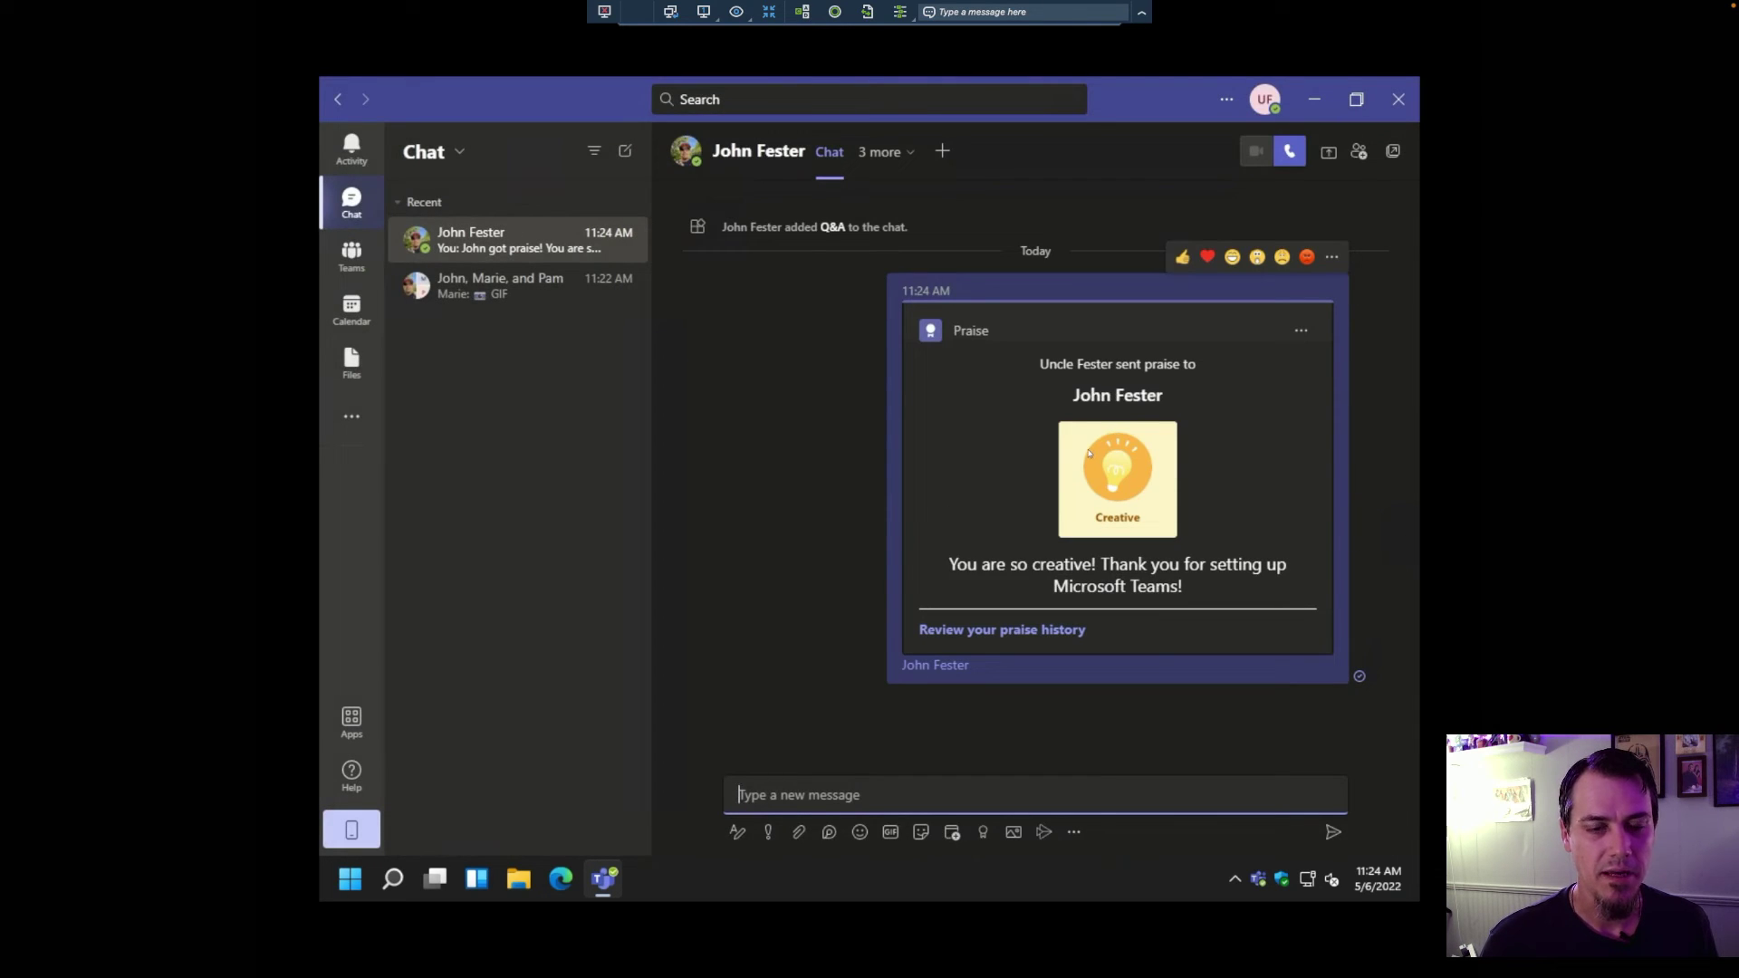
{"action": "key", "text": "super+Tab"}
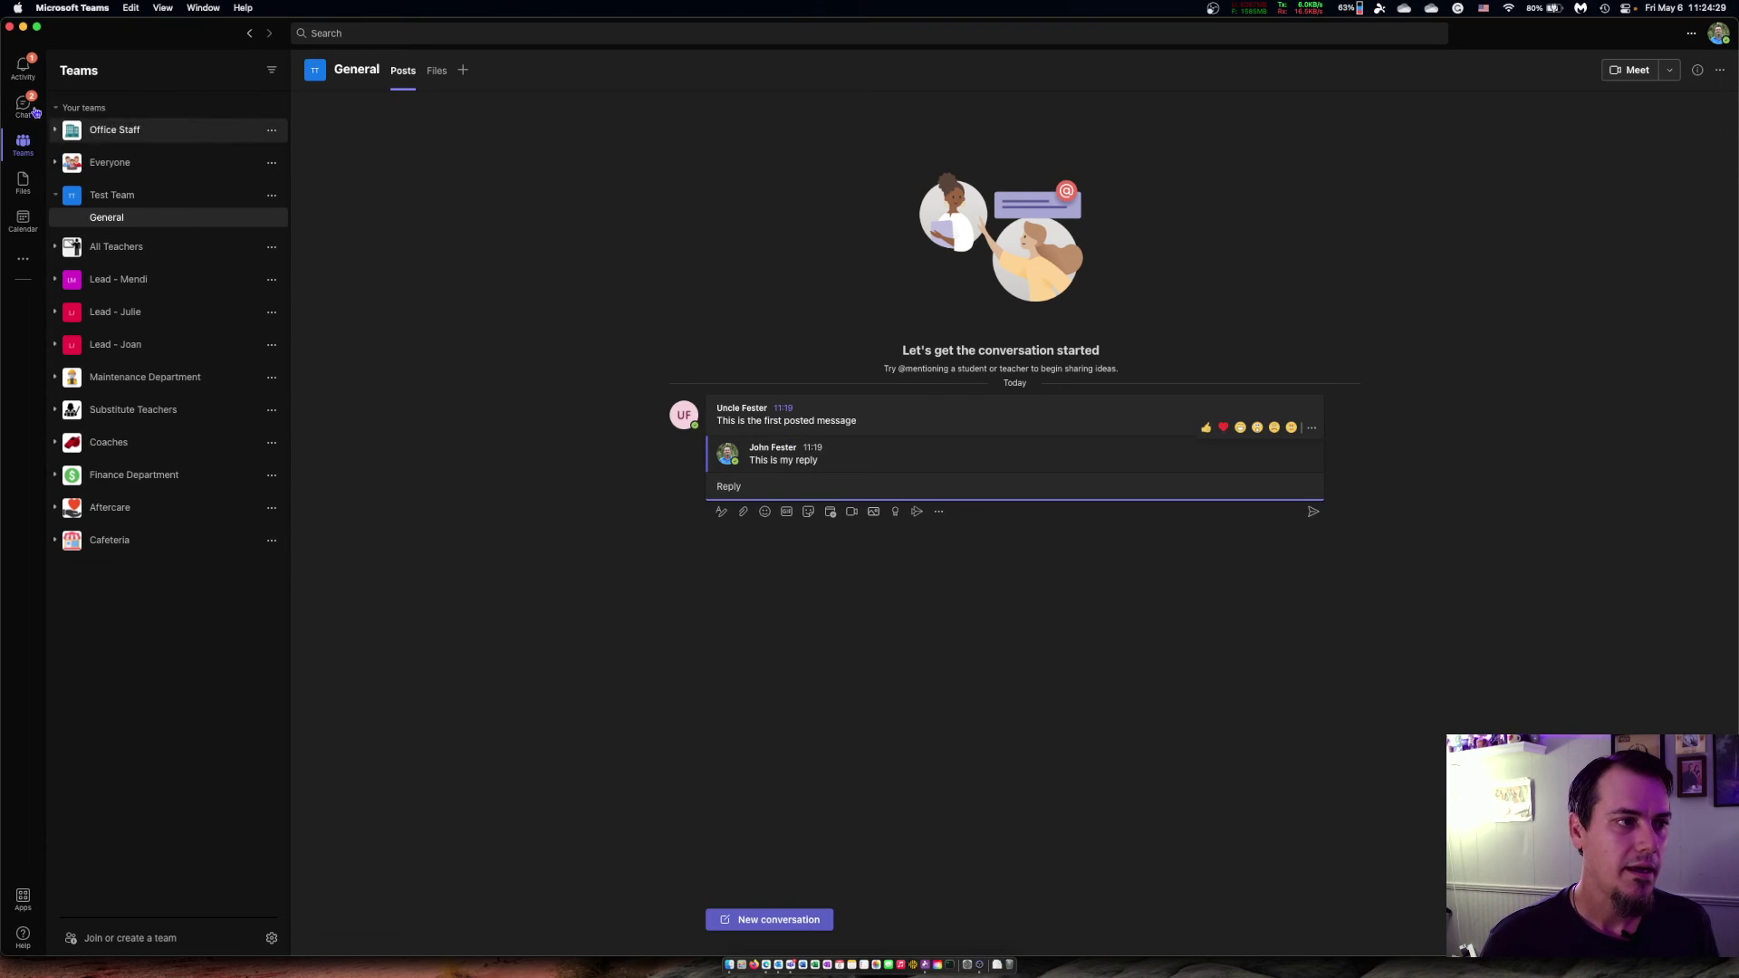
Step: Show the Chat list in Microsoft Teams on the Mac
{"action": "left_click", "coordinate": [34, 110]}
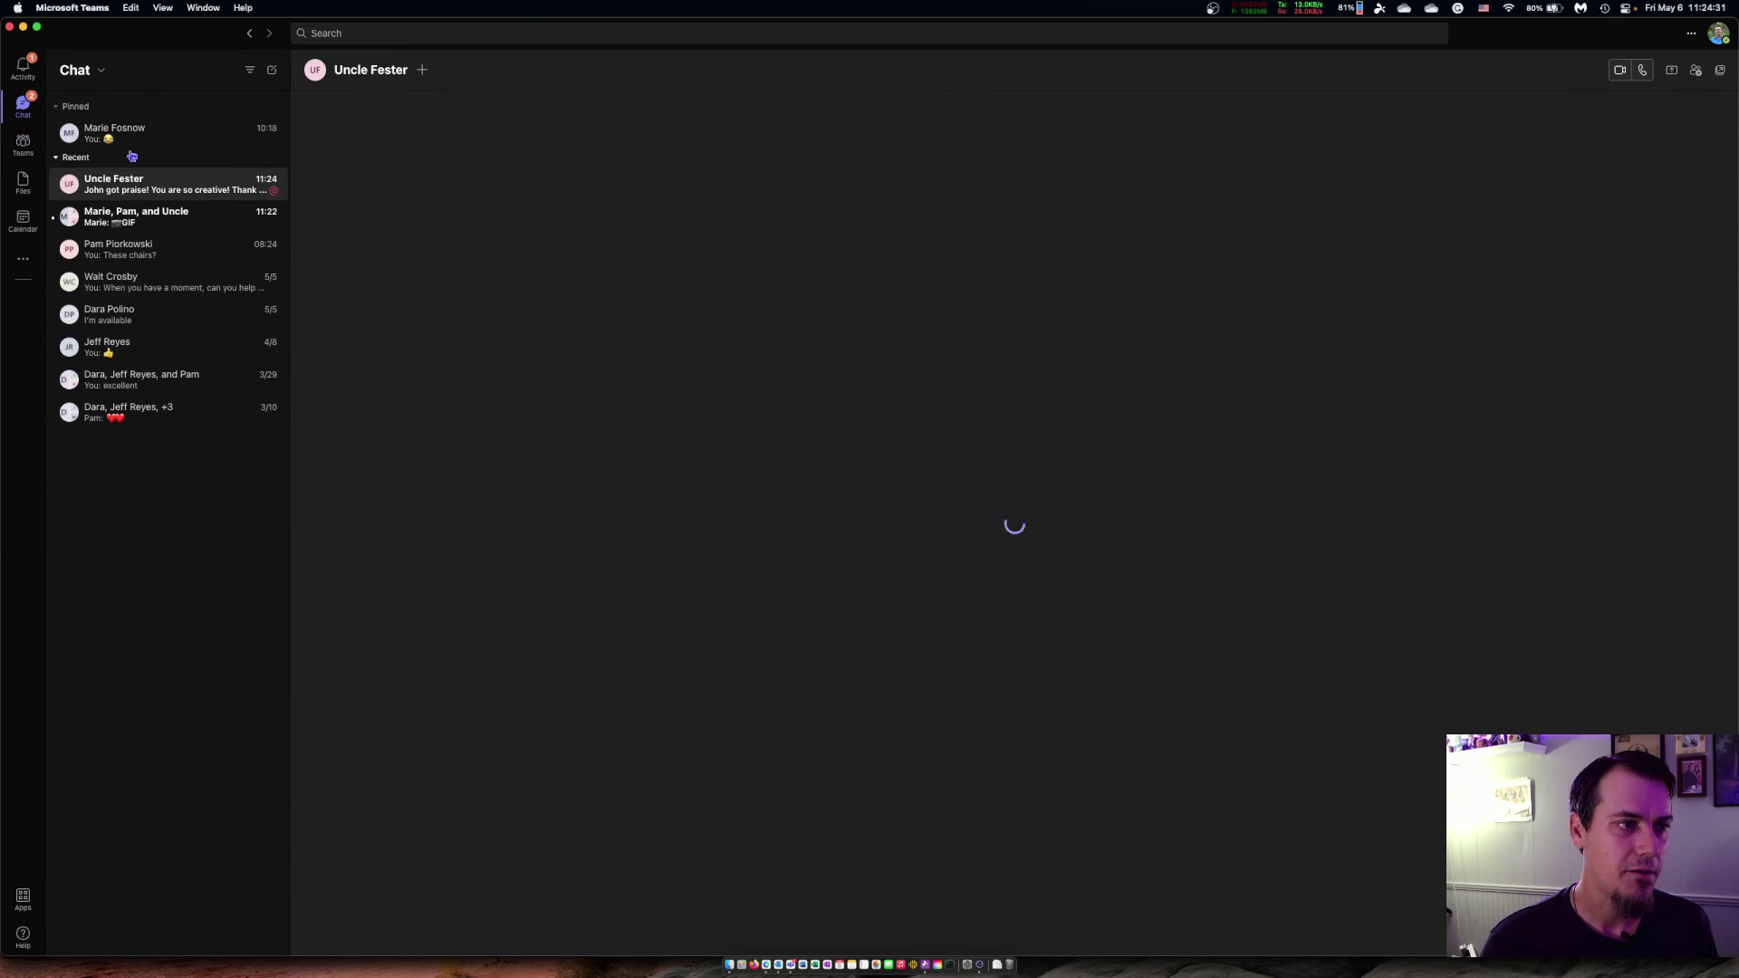